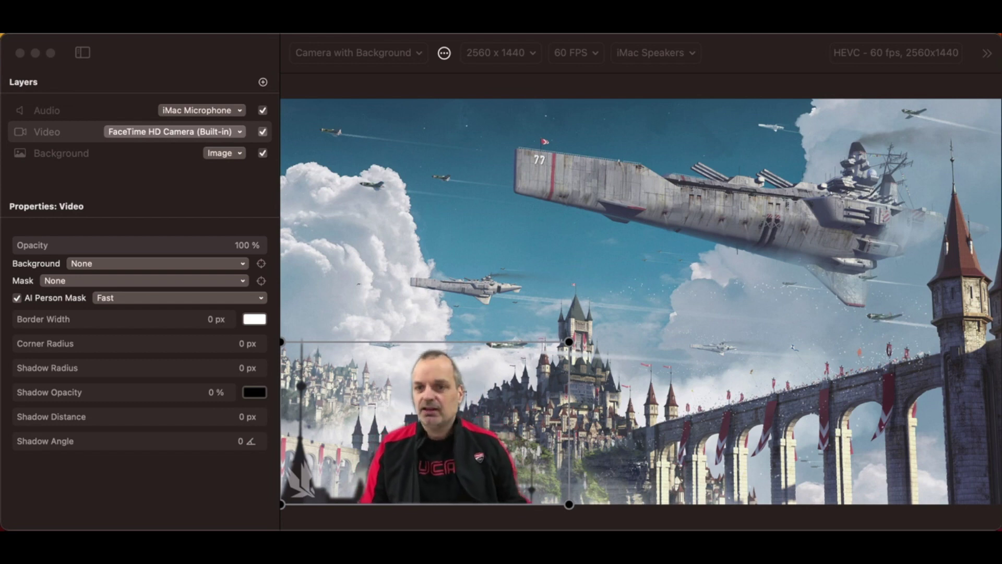
Bring the iShowU Camera with Background window forward, with the Video layer selected.
click(129, 199)
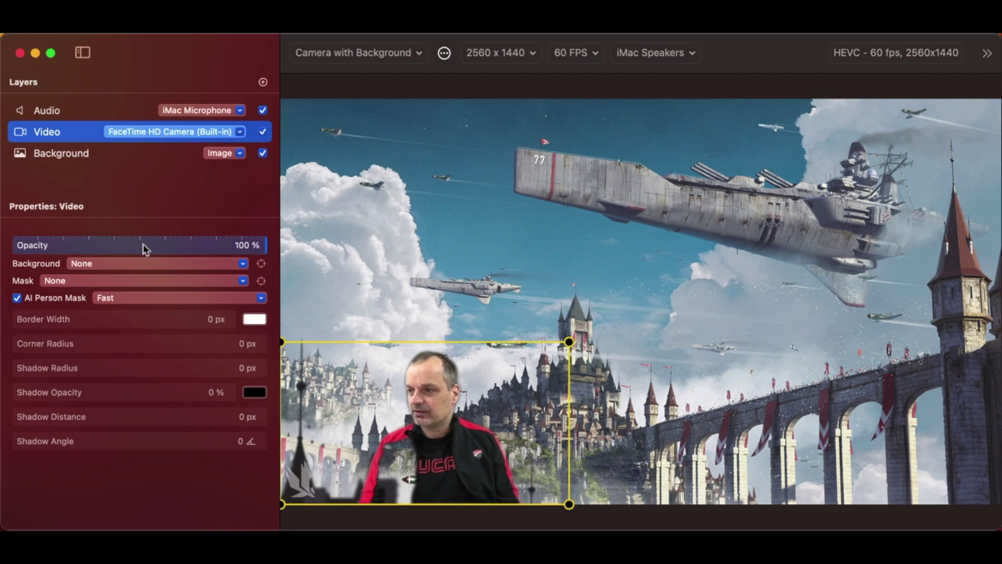
click(144, 243)
drag(72, 246, 178, 246)
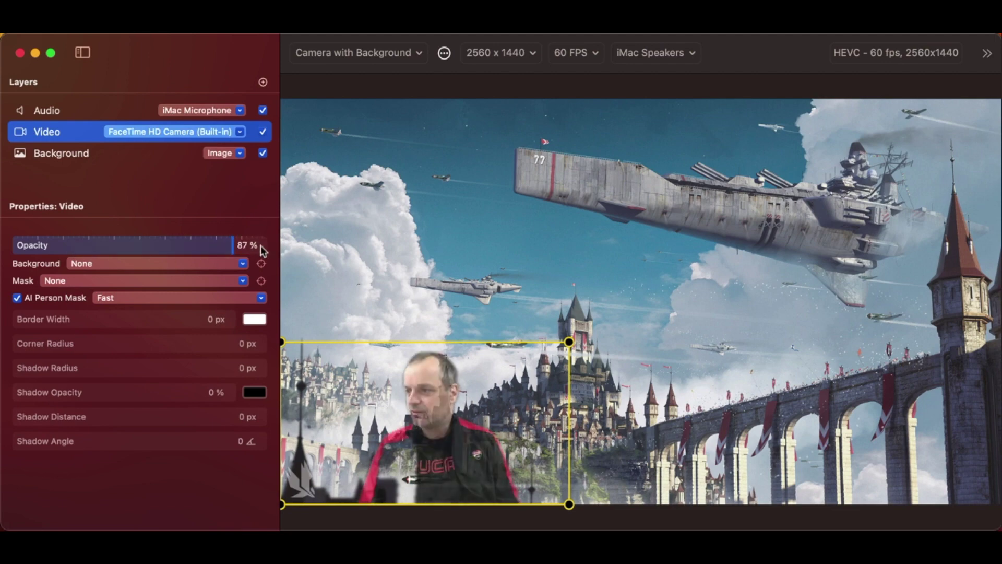
click(61, 156)
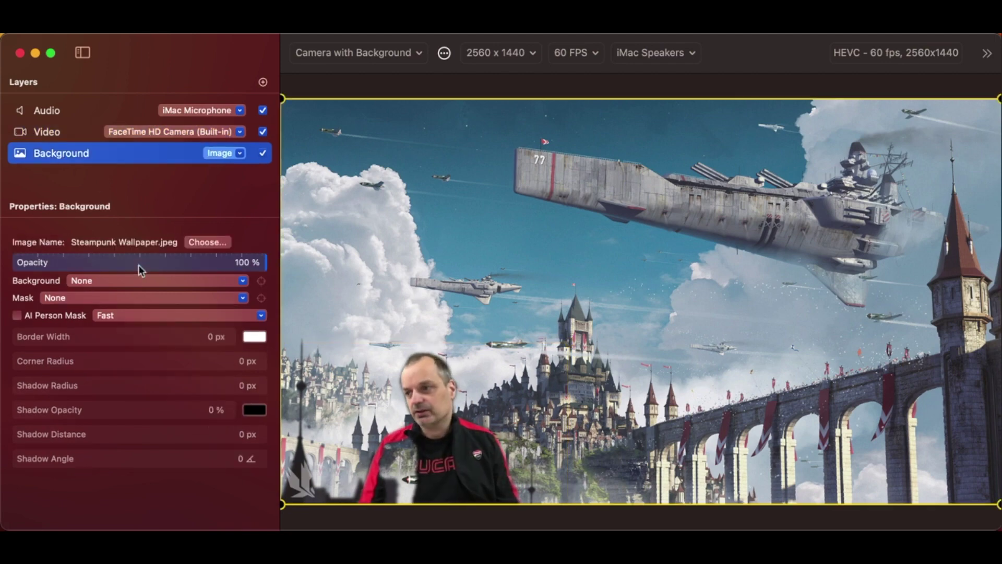
click(137, 264)
drag(129, 263, 313, 250)
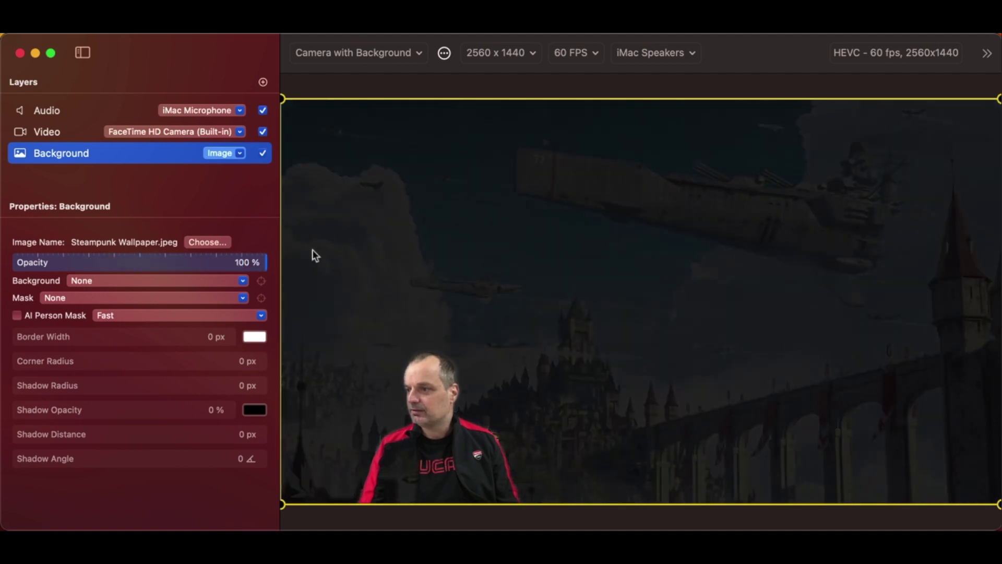
key(Up)
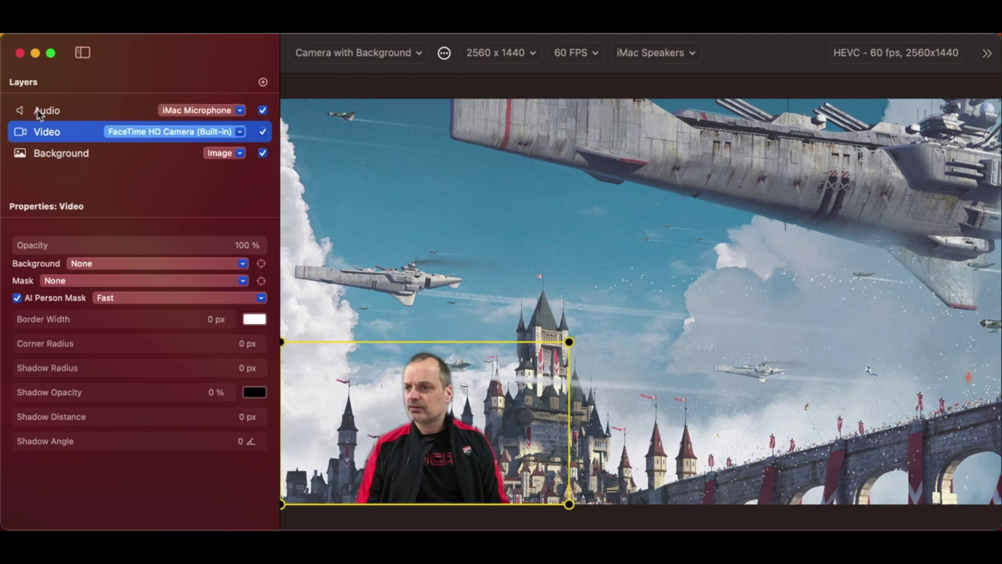
Select the iMac Microphone audio layer and review its monitoring choices, keeping Output Only.
click(37, 109)
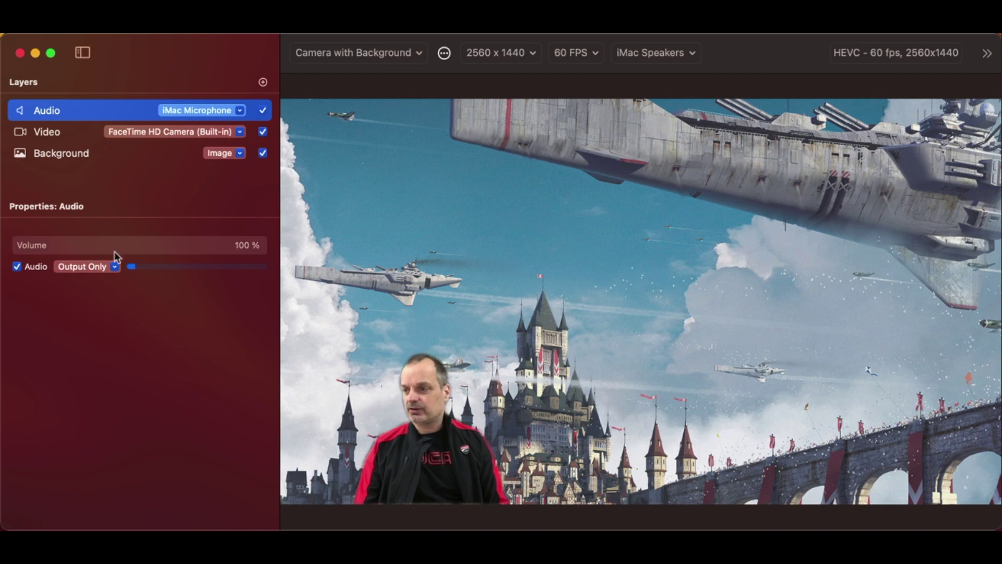
click(115, 267)
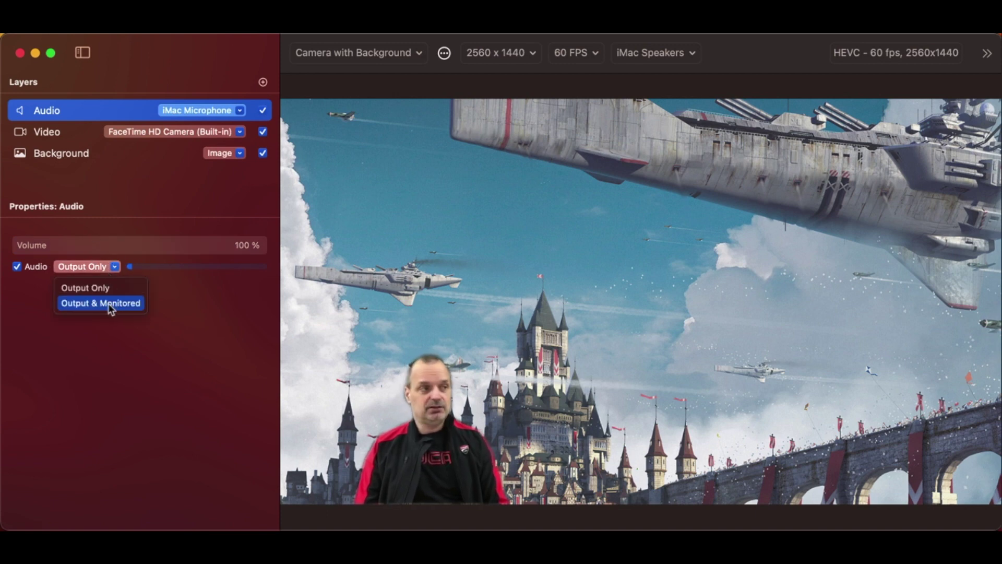
click(127, 365)
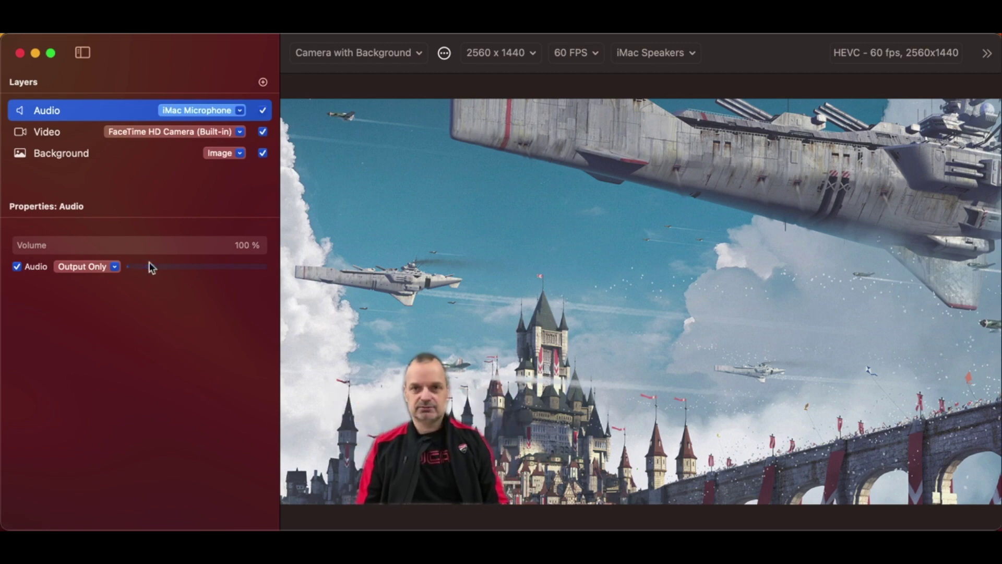
Preview a circle.fill symbol mask on the Background layer, then undo it.
click(123, 153)
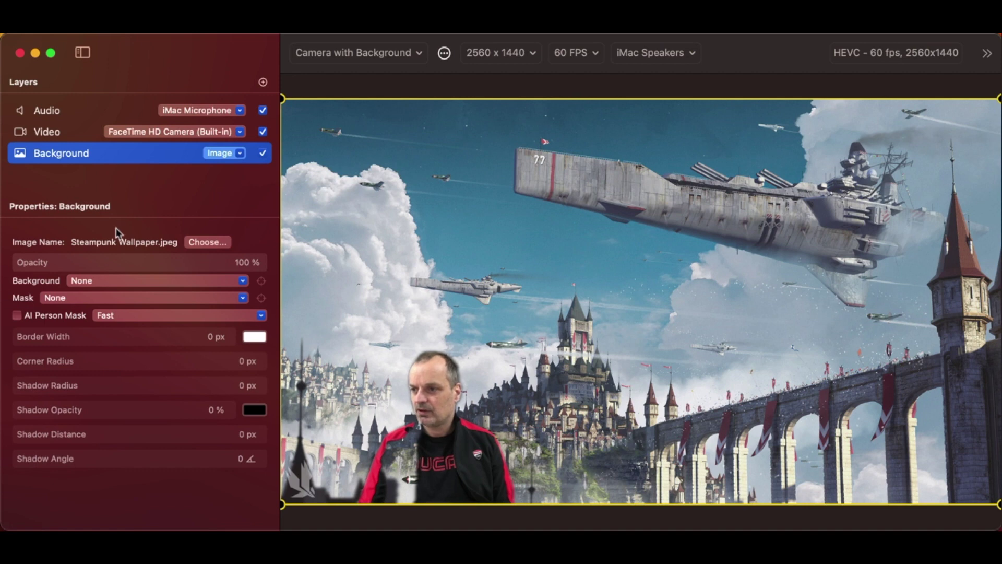
click(124, 298)
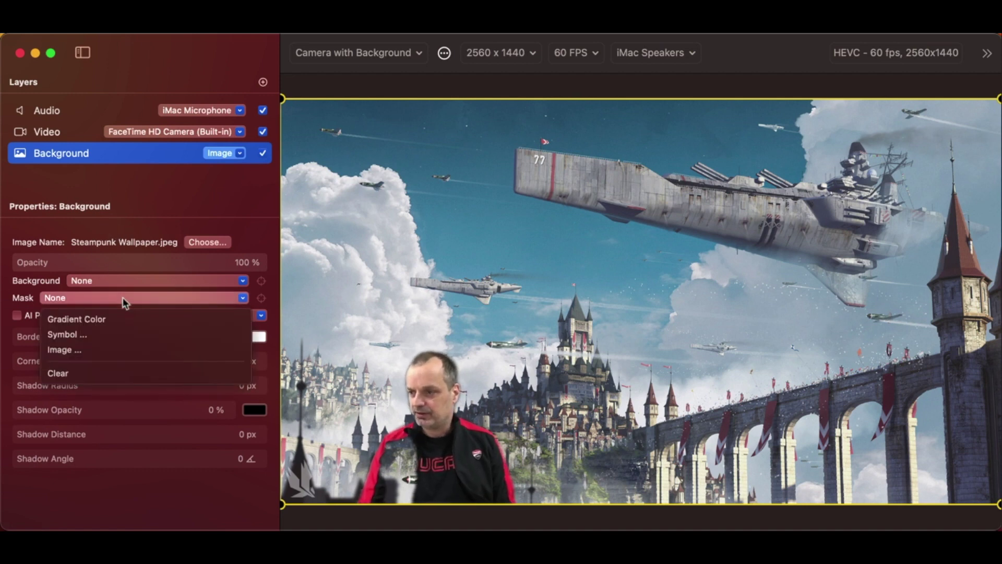
click(57, 336)
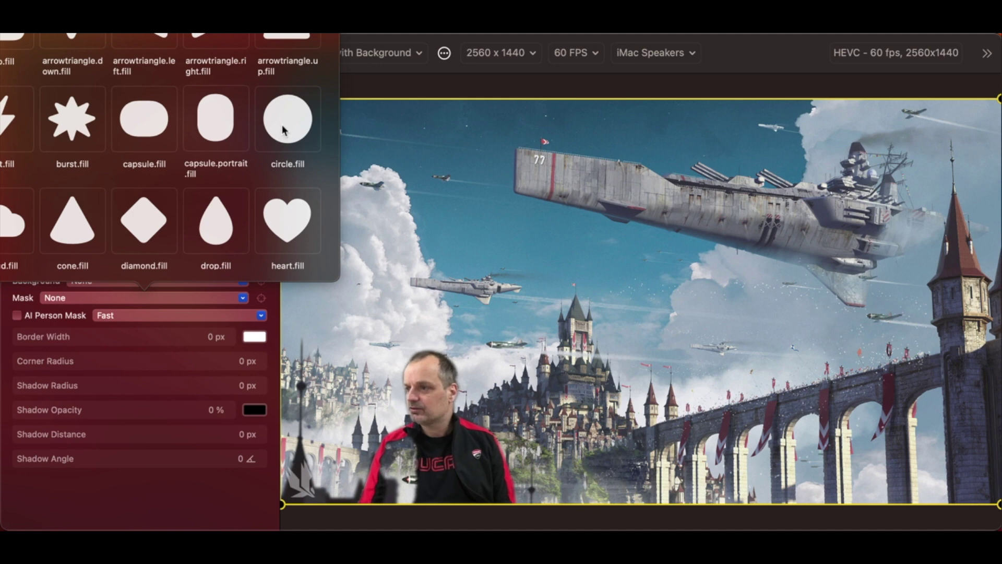
click(285, 130)
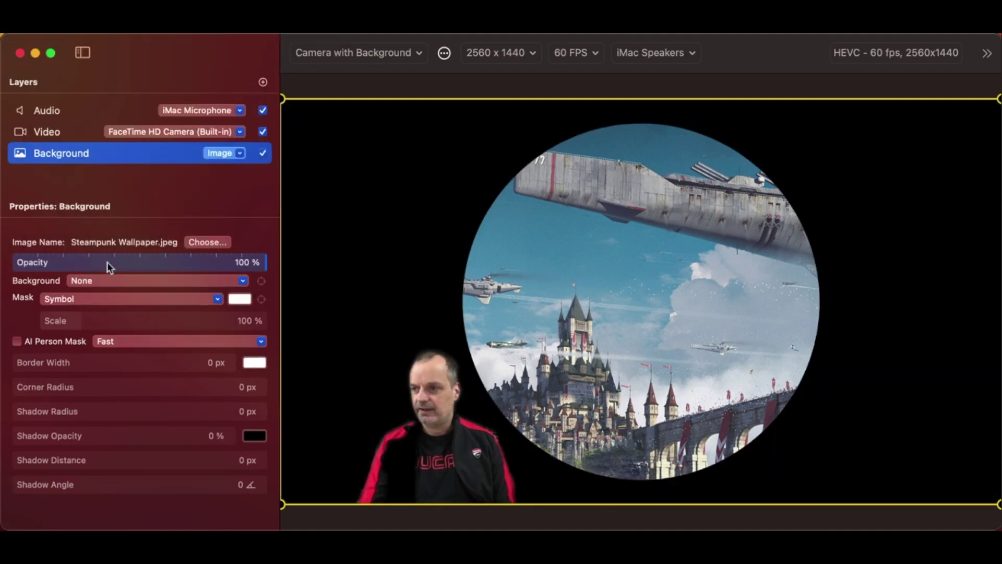
key(super+z)
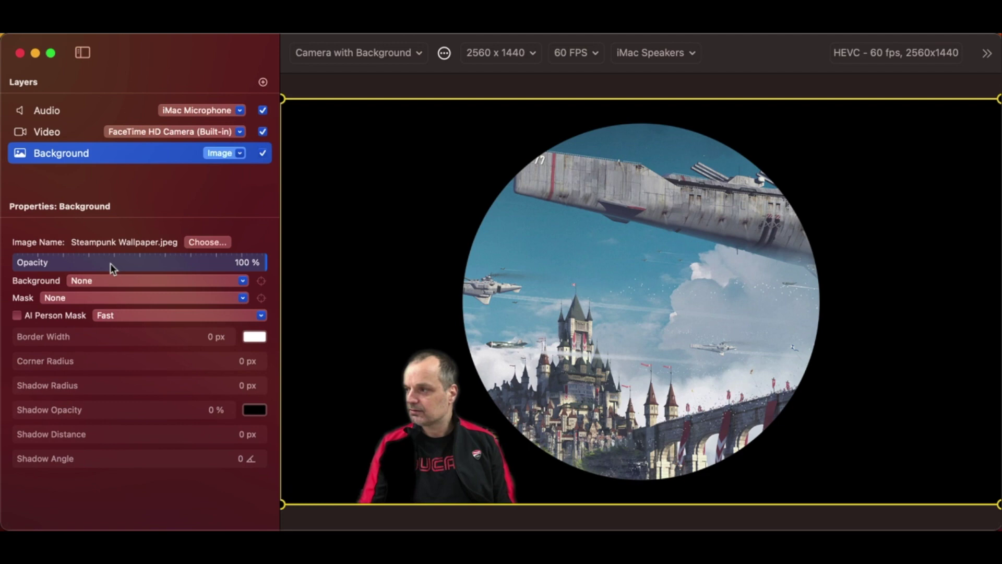
click(68, 302)
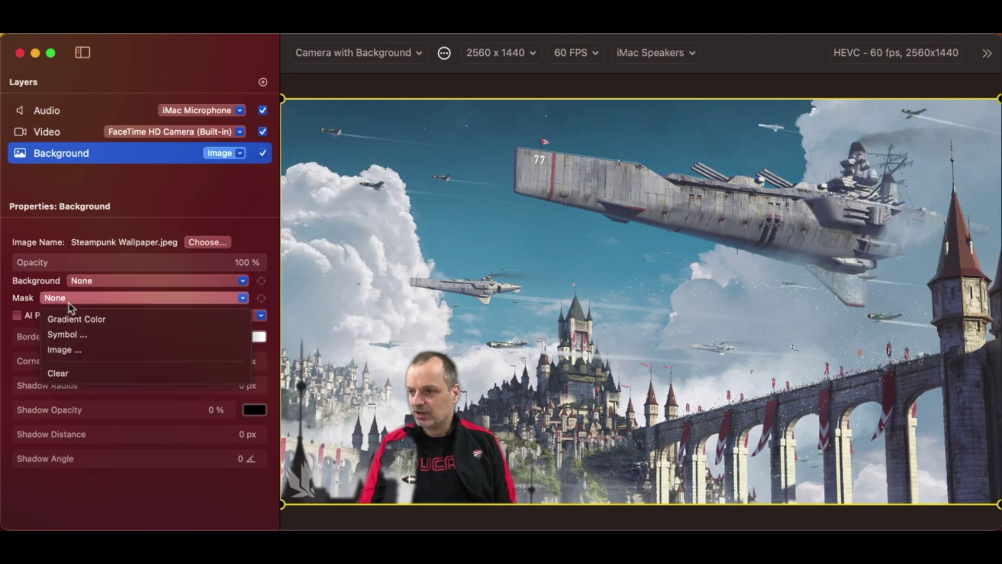
click(102, 351)
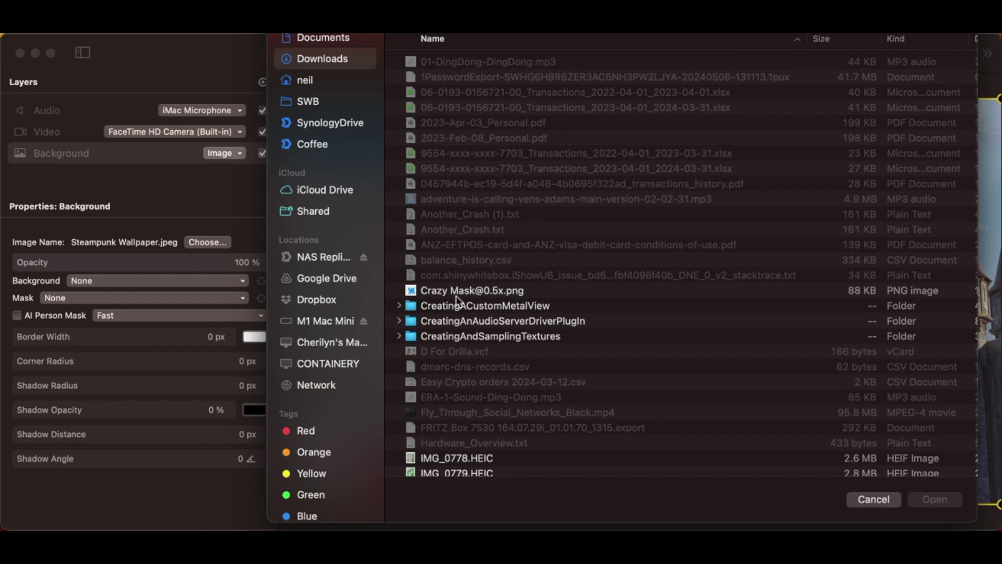
click(459, 292)
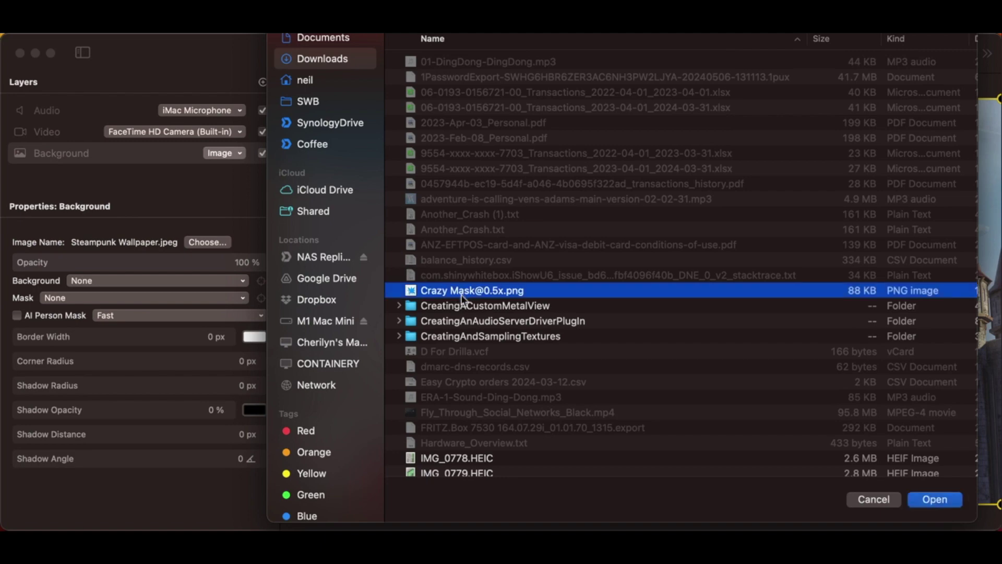
key(Return)
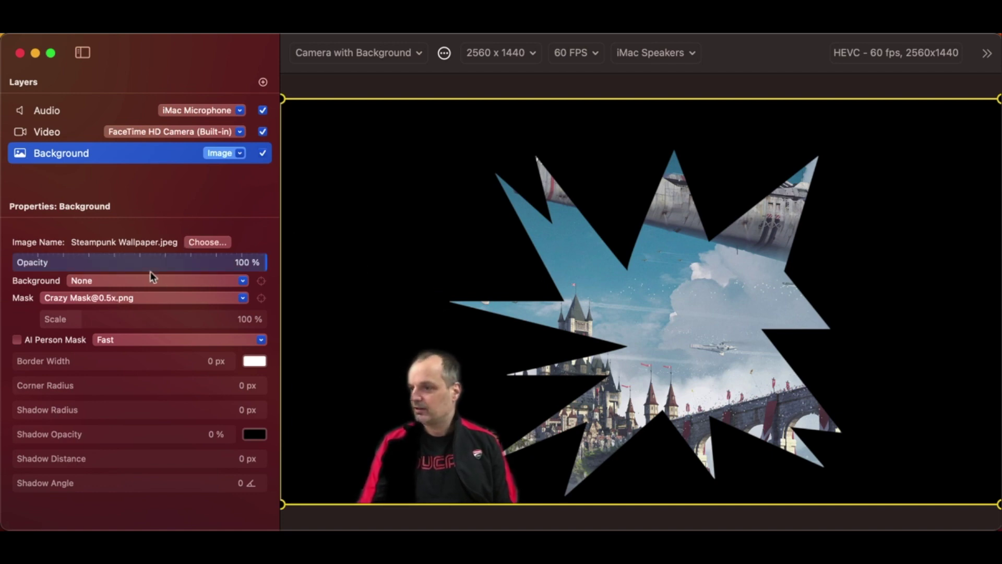
key(super+z)
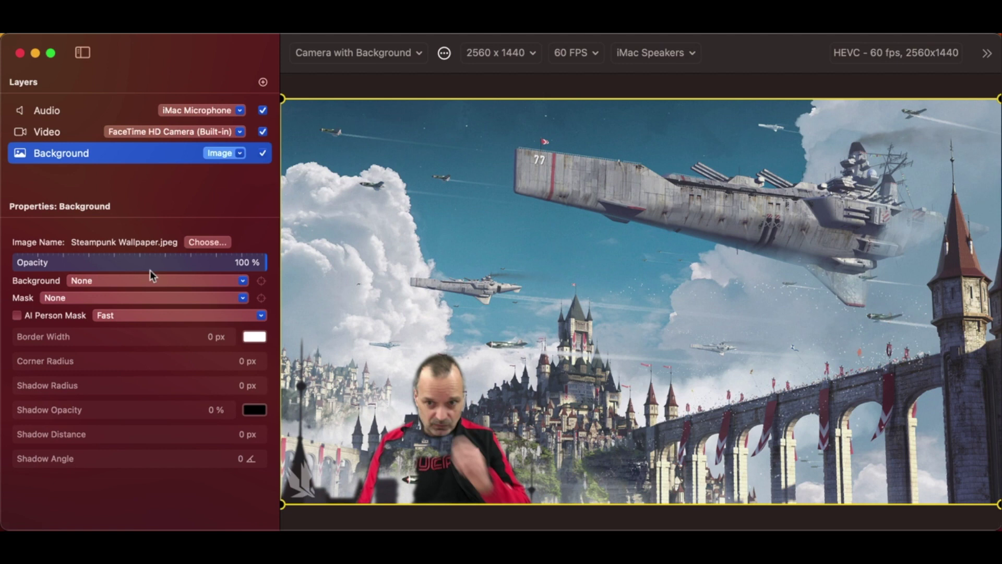
click(20, 136)
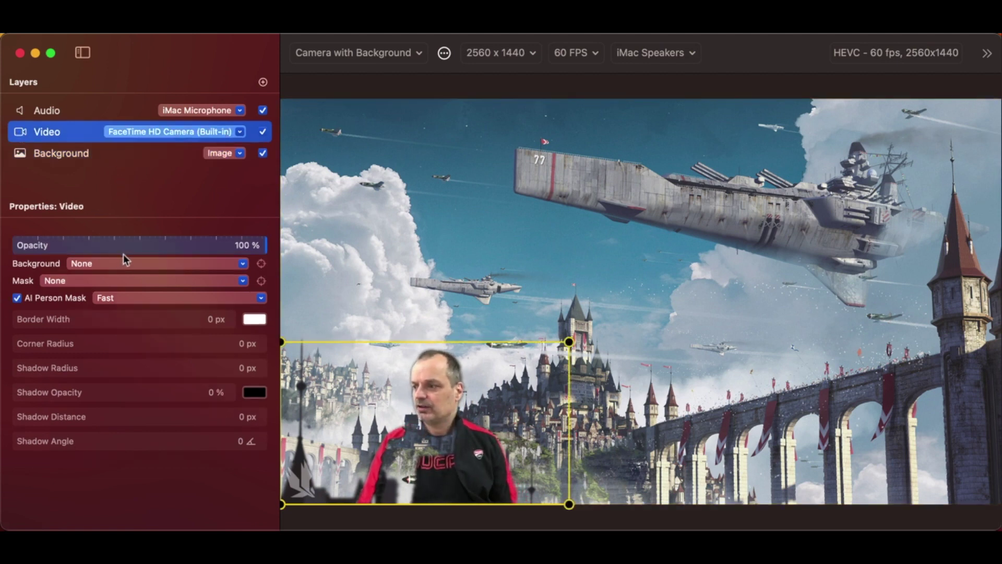
click(51, 296)
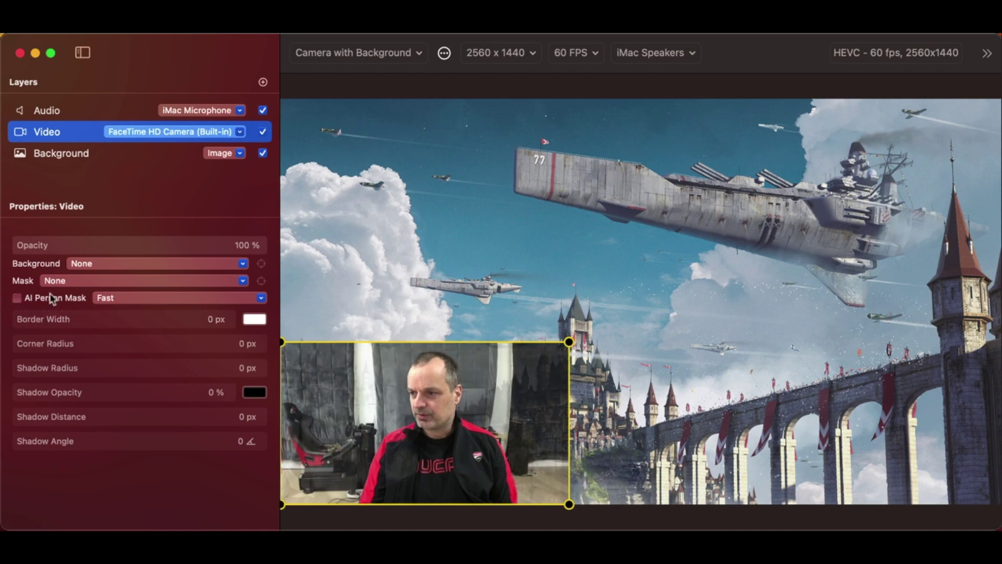
click(177, 281)
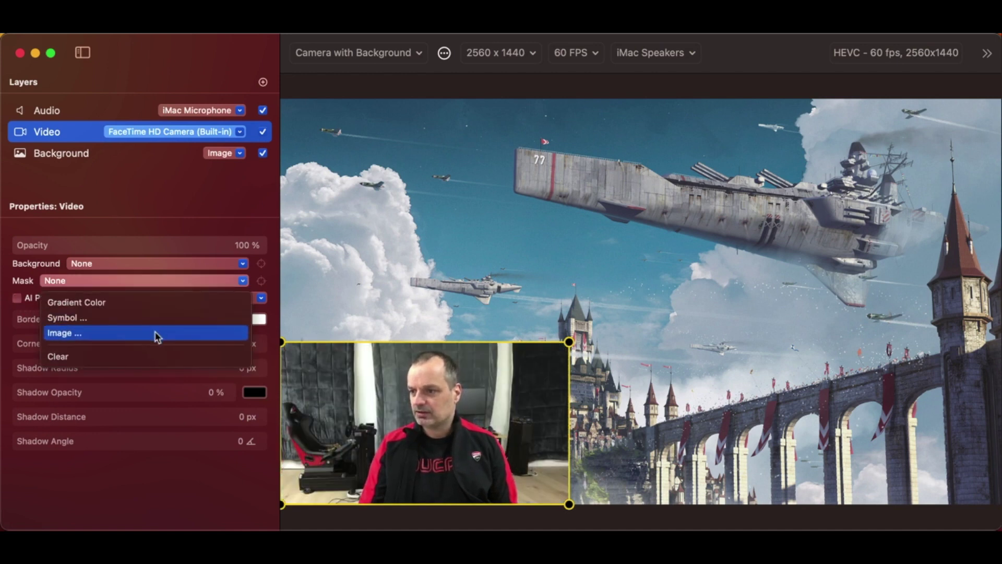
key(Escape)
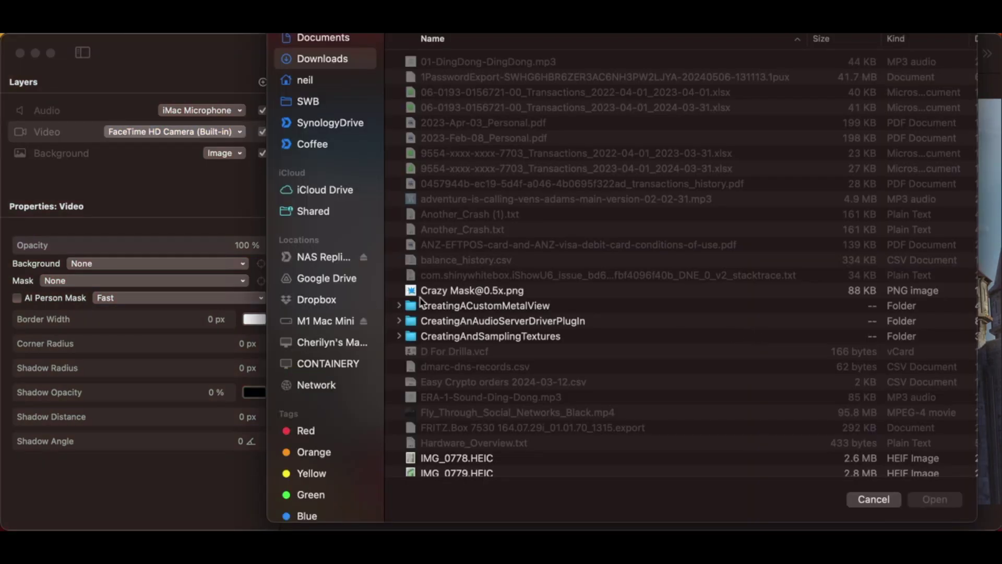
click(433, 292)
click(929, 500)
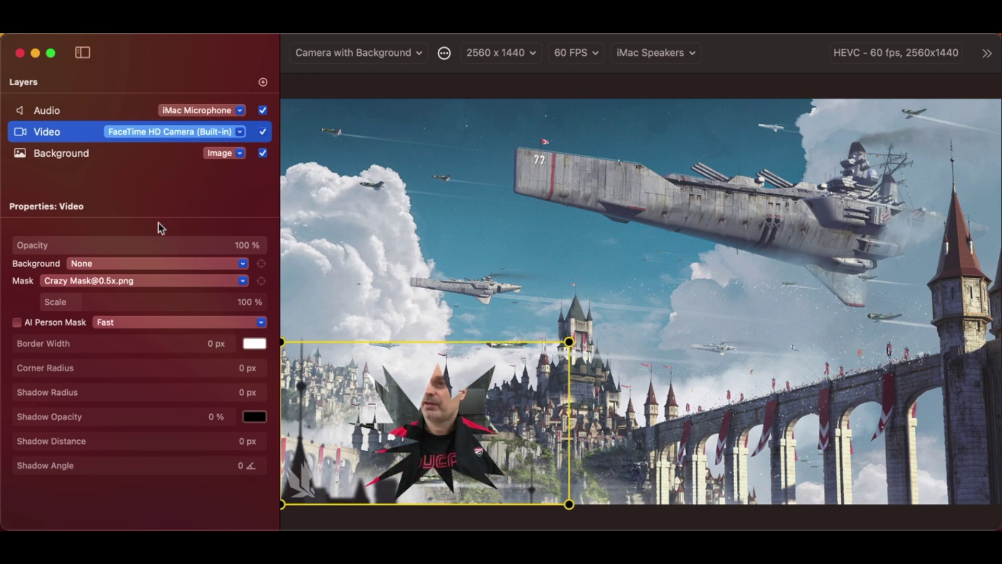
key(super+z)
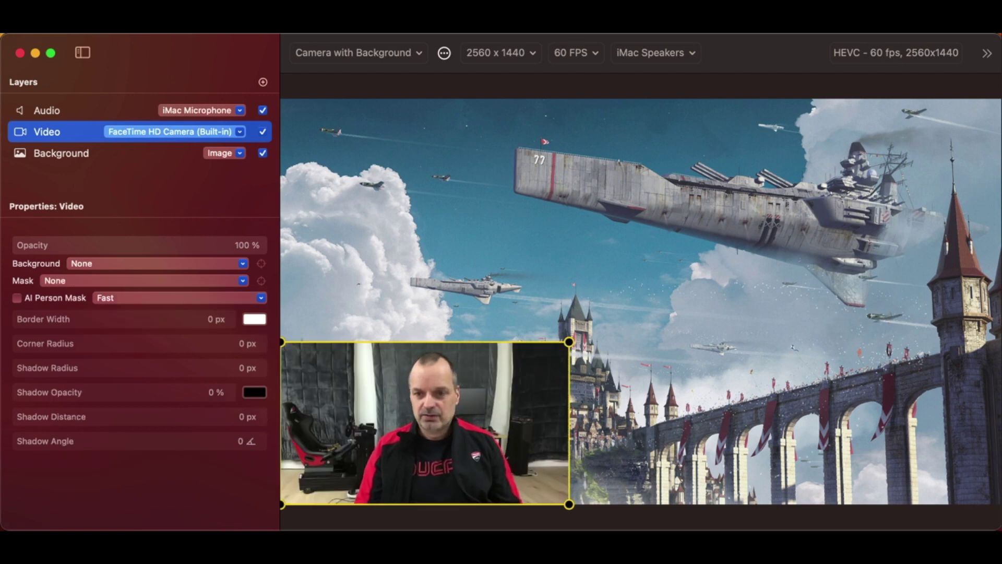
click(54, 299)
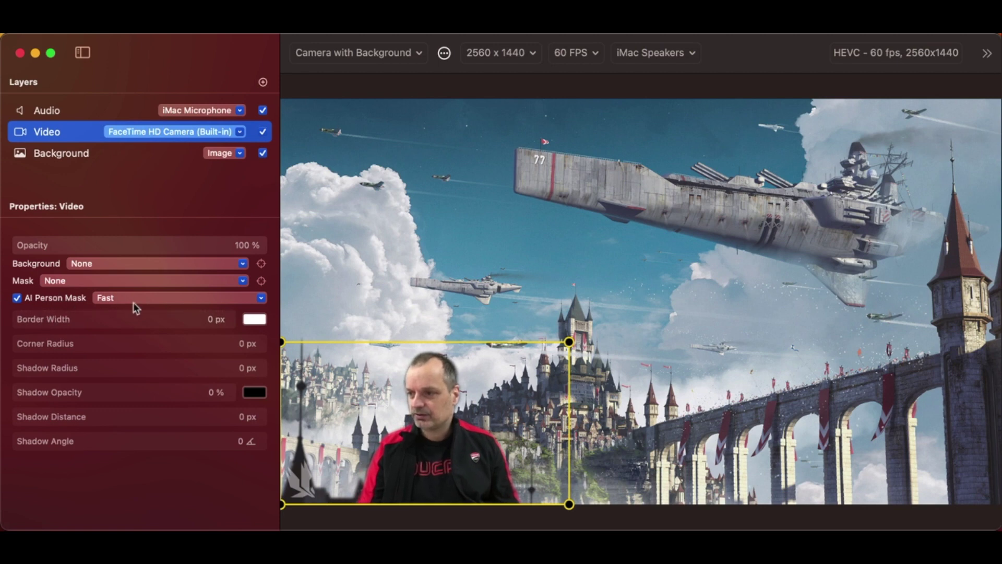
Scale the person-masked camera layer to fill the whole canvas with Fit to Camera.
click(117, 300)
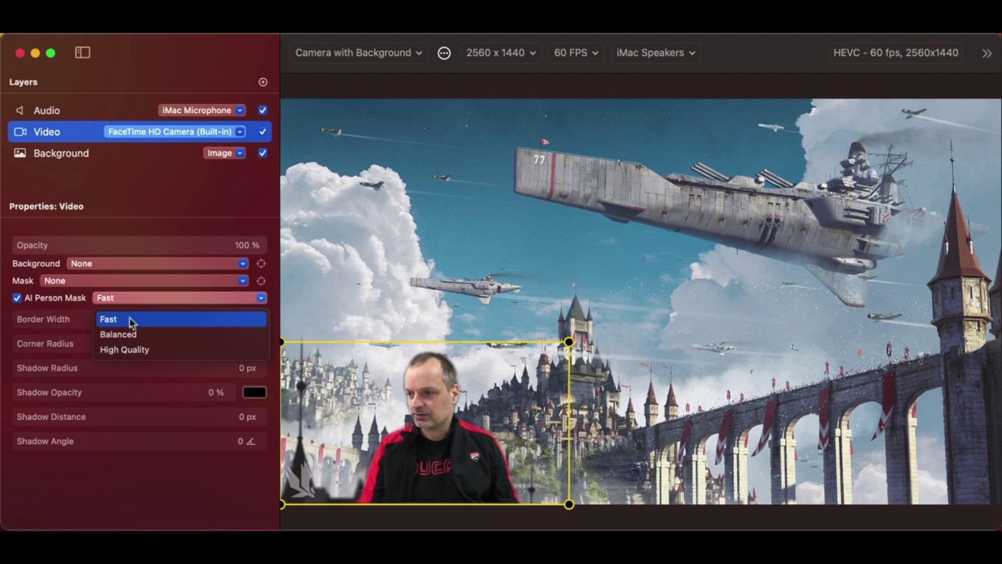
click(130, 198)
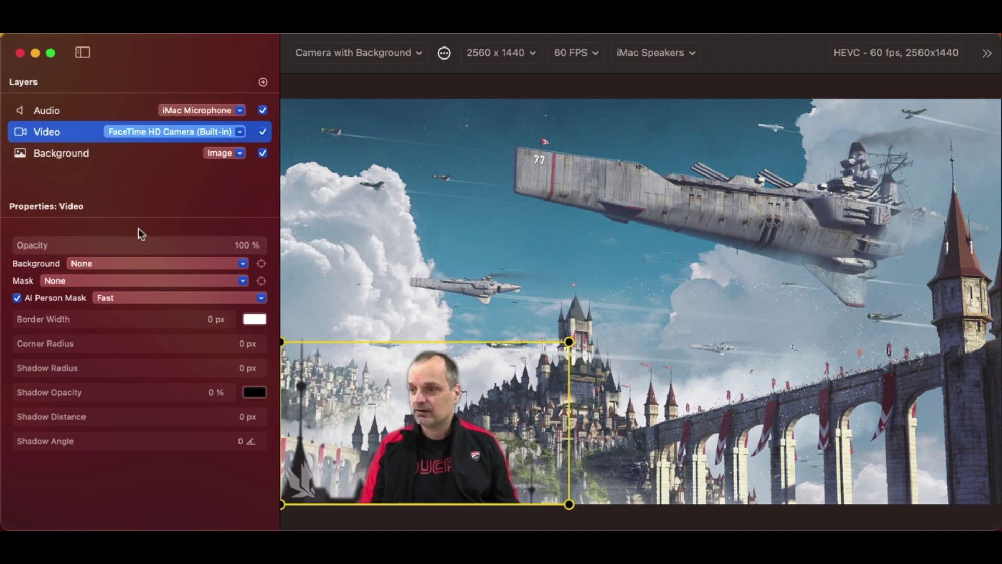
right_click(425, 436)
click(452, 479)
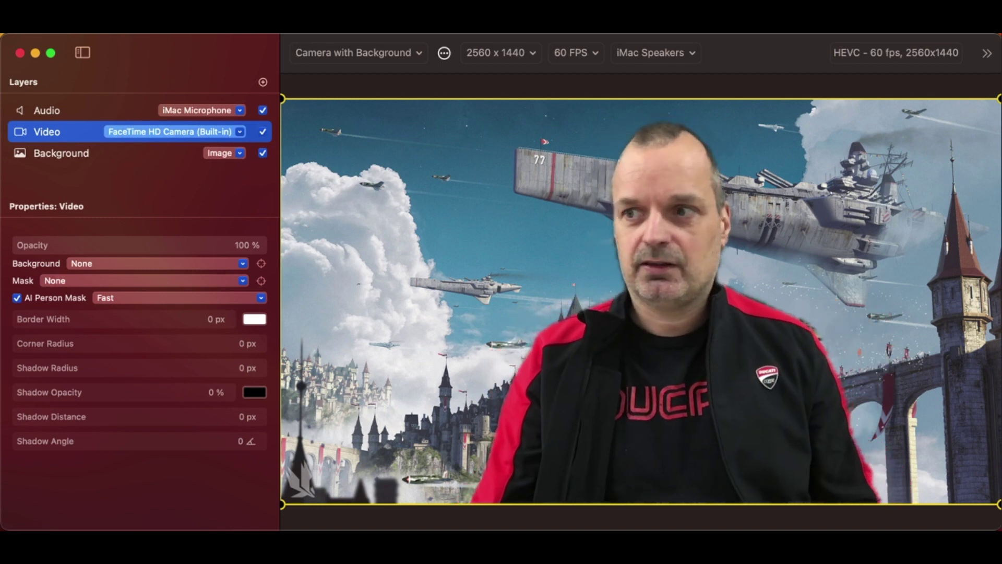
Switch the AI Person Mask quality to Balanced to compare it.
click(119, 299)
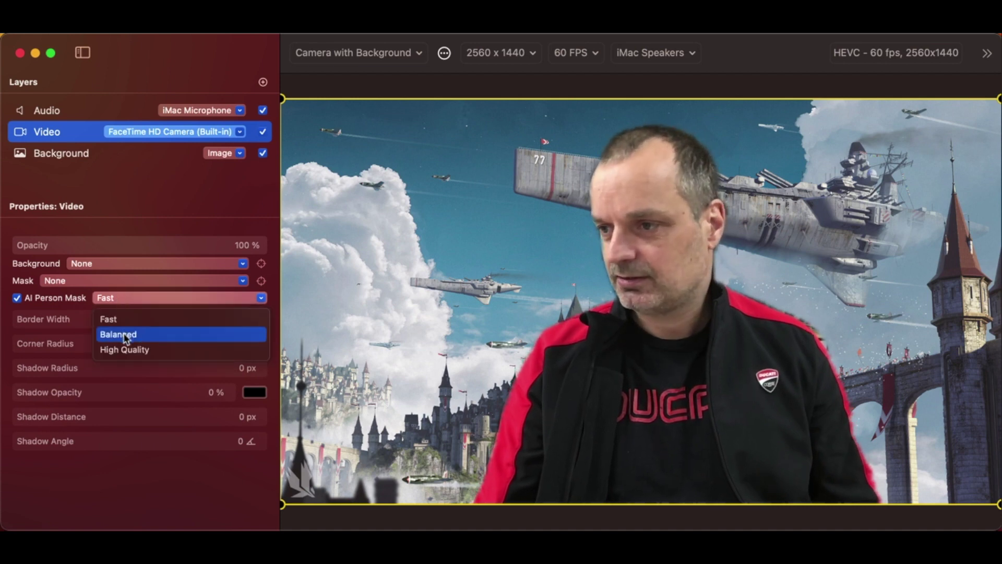
click(158, 340)
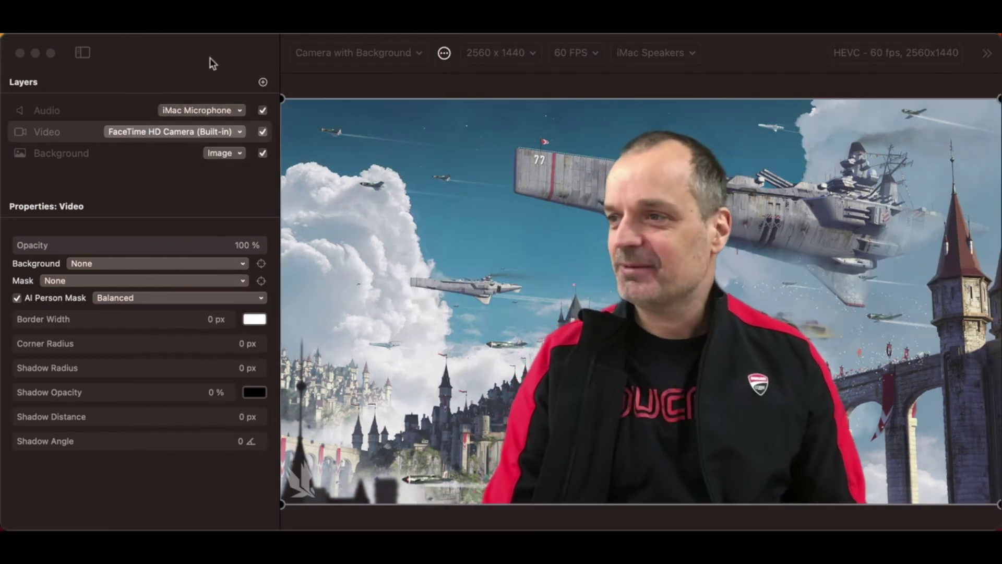
click(211, 60)
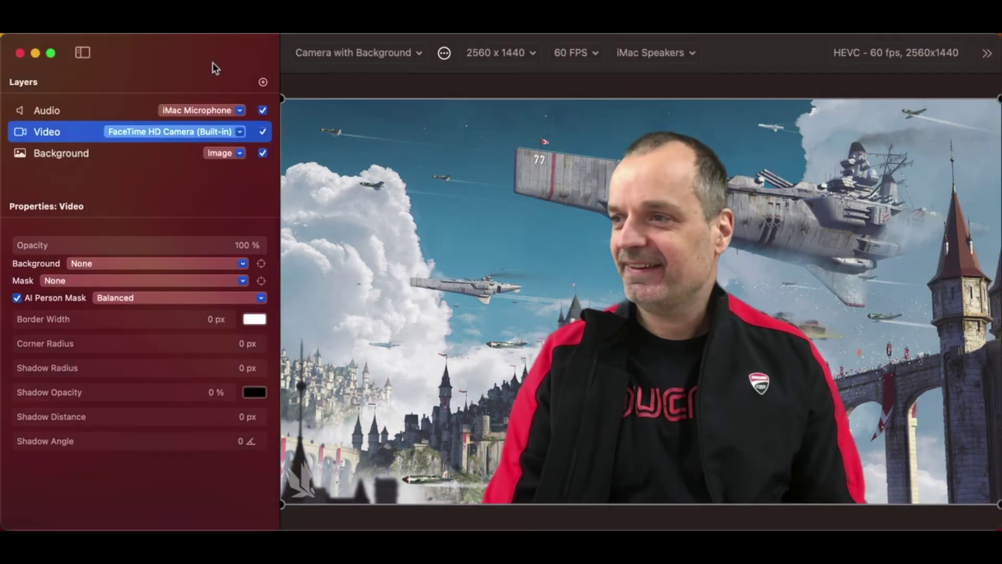
click(139, 299)
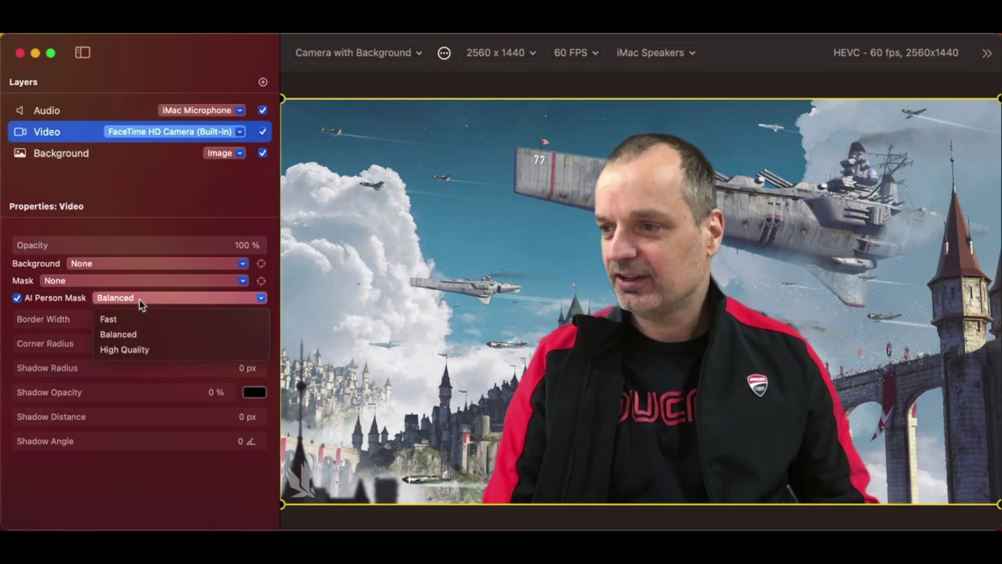
click(148, 335)
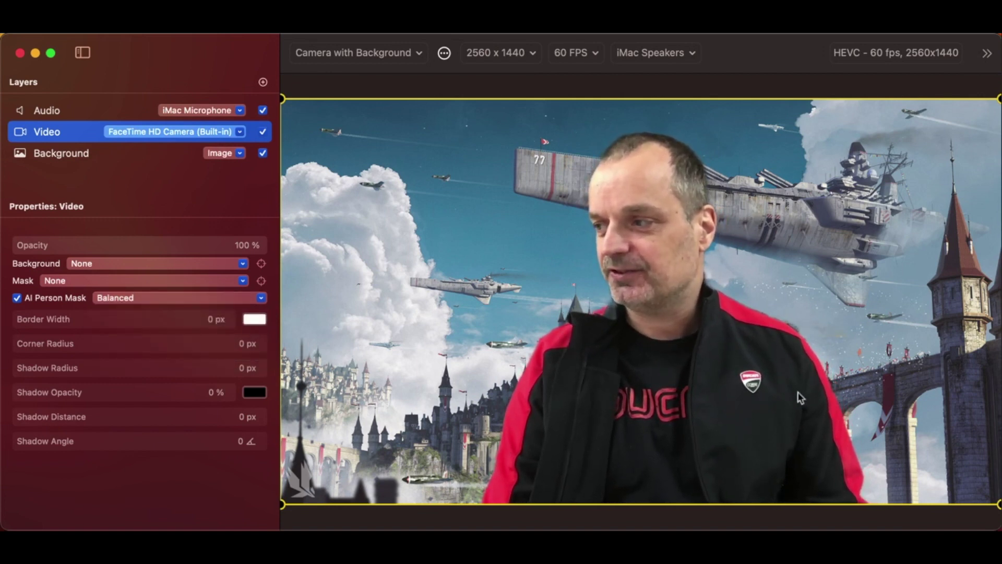
Try High Quality and Balanced mask quality, then settle on Fast.
click(126, 299)
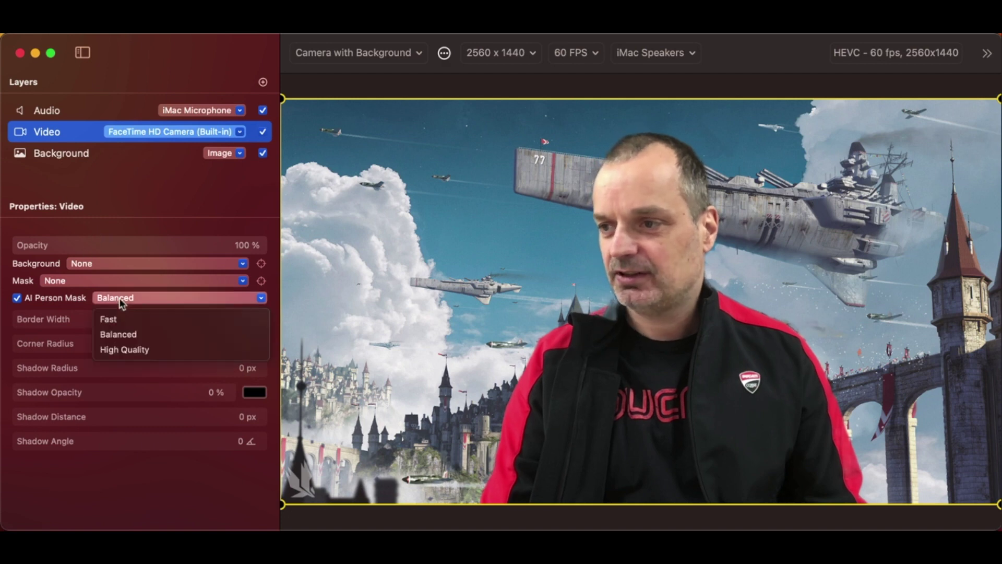
click(139, 350)
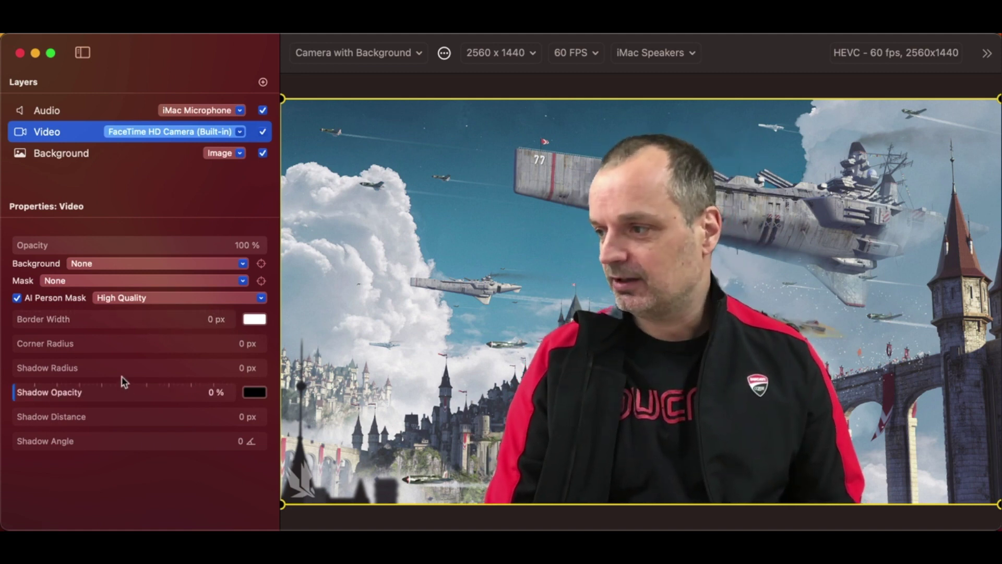
click(125, 299)
click(129, 333)
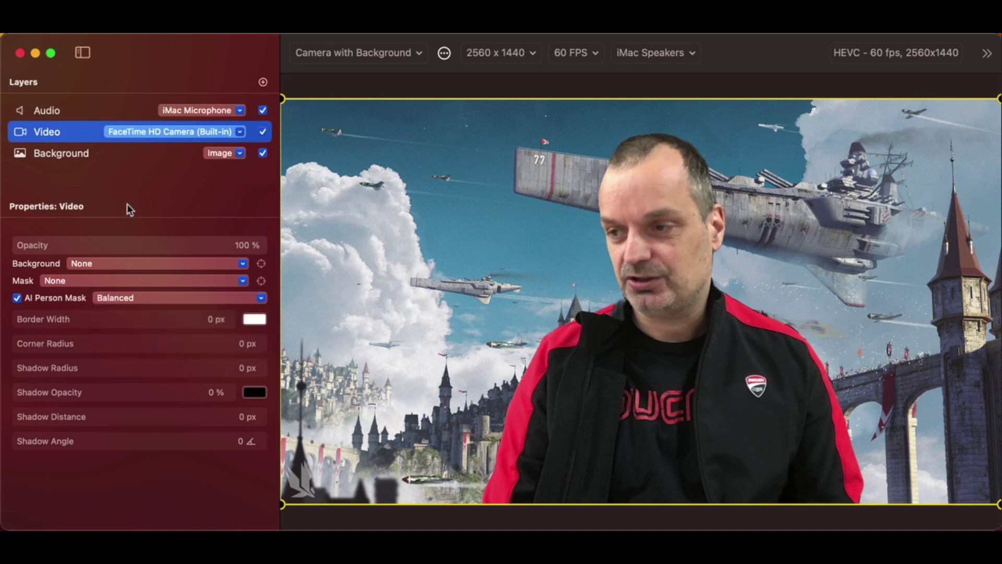
click(120, 298)
click(125, 317)
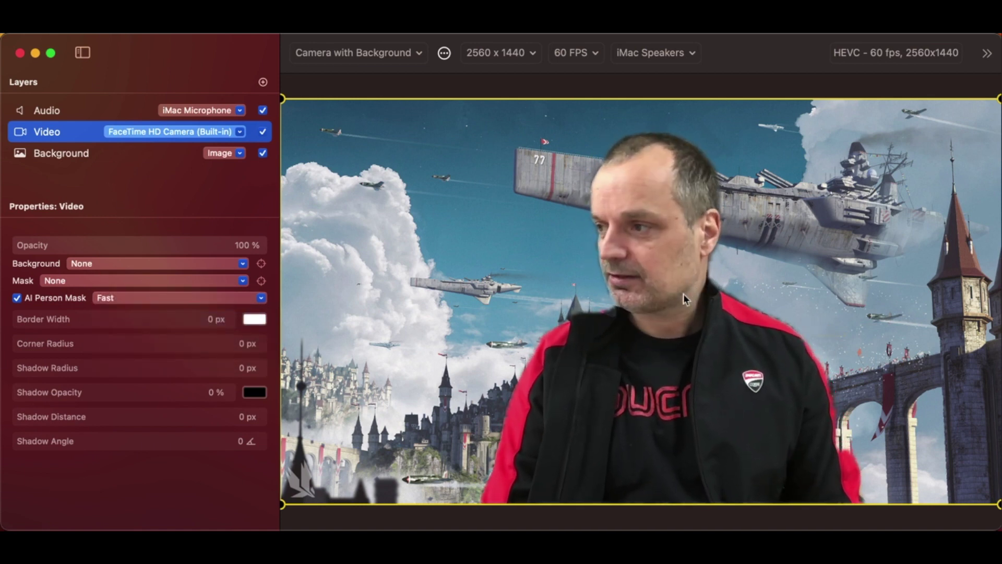
Resize the webcam layer to 40% of the canvas.
right_click(657, 300)
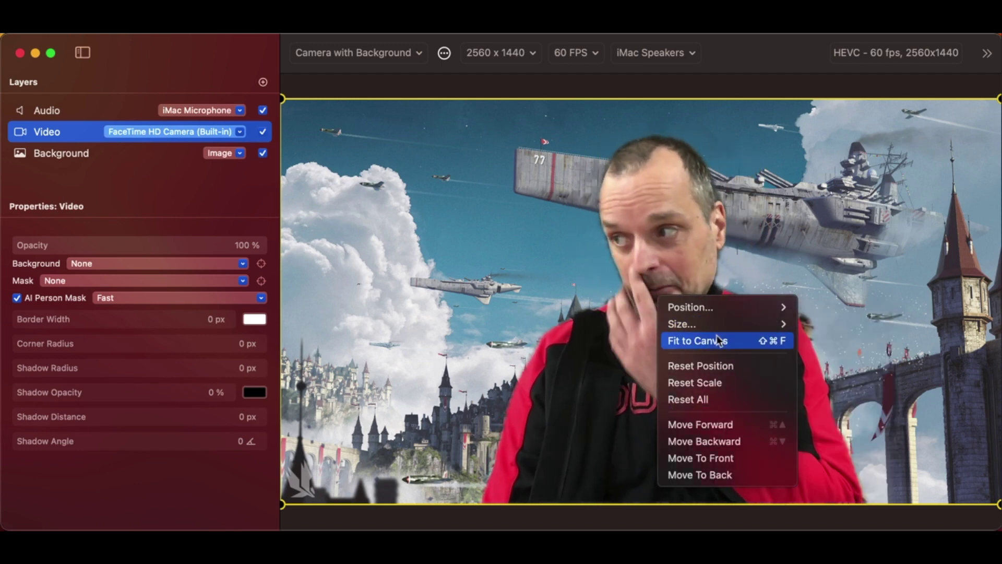
mouse_move(716, 328)
click(815, 374)
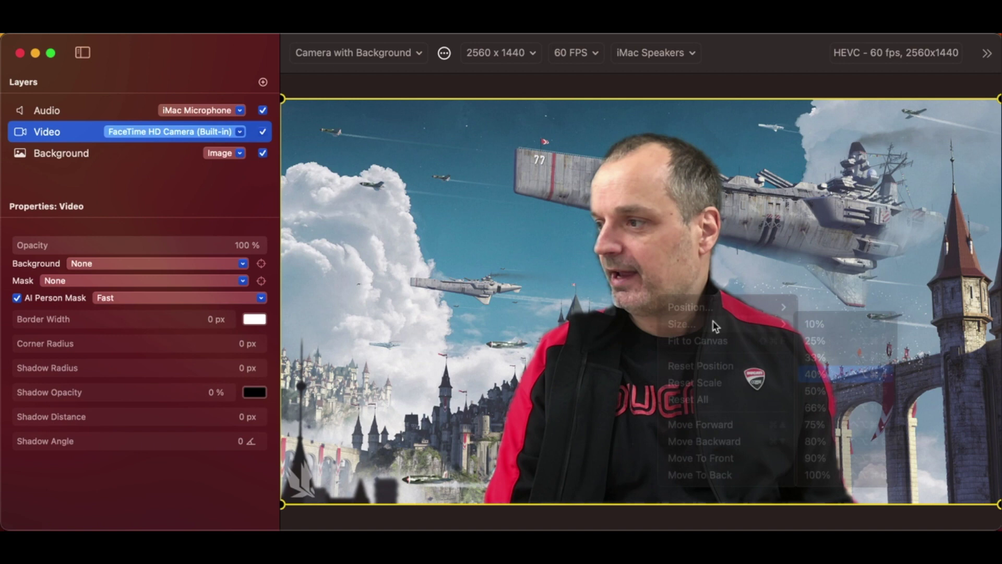
Position the webcam layer in the canvas's bottom-left corner.
right_click(645, 309)
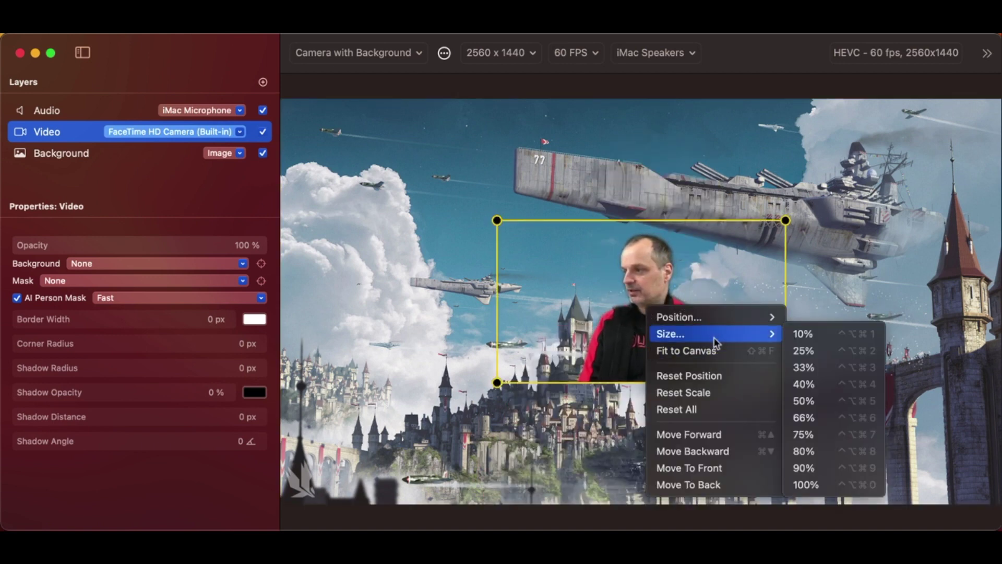
mouse_move(679, 317)
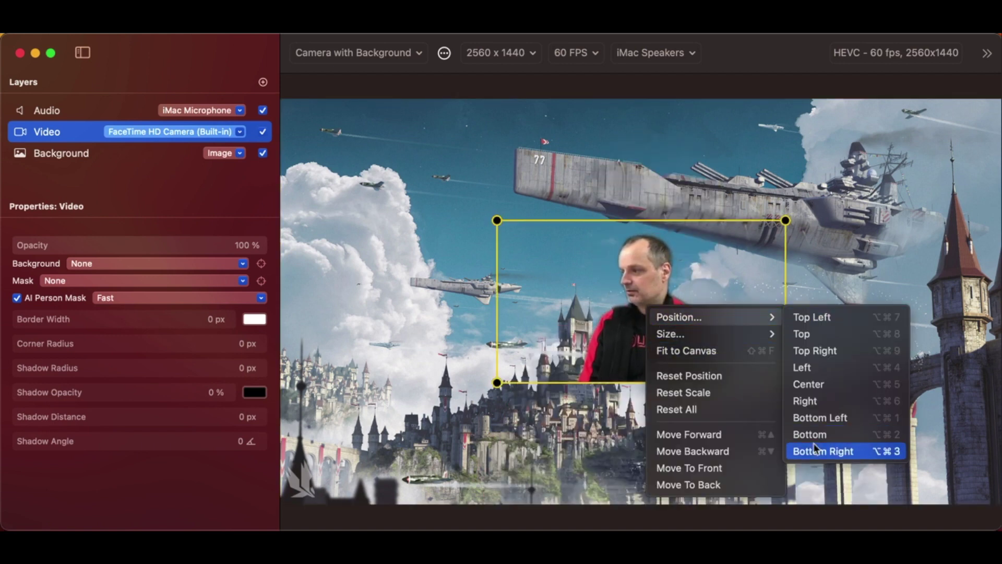
click(812, 417)
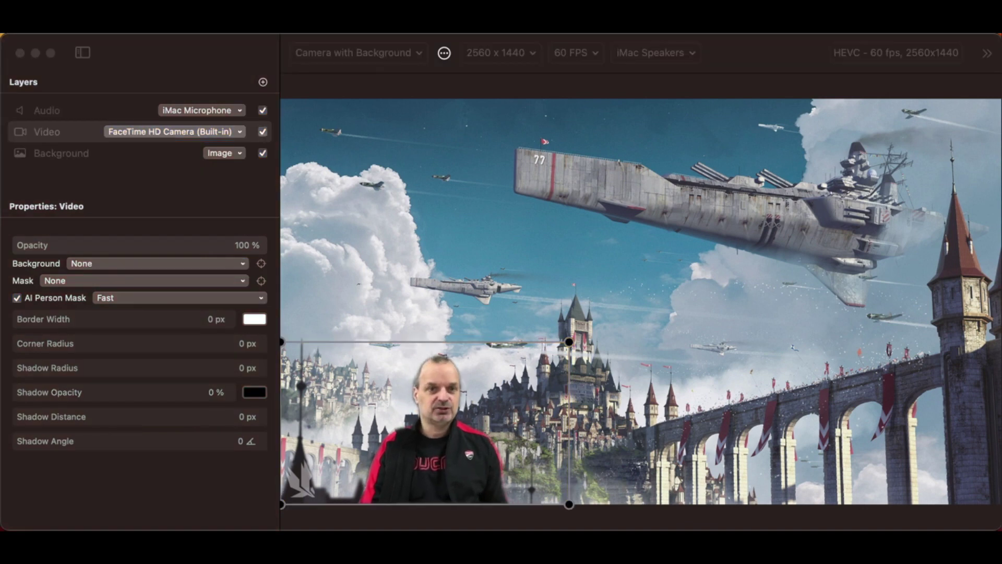
click(85, 164)
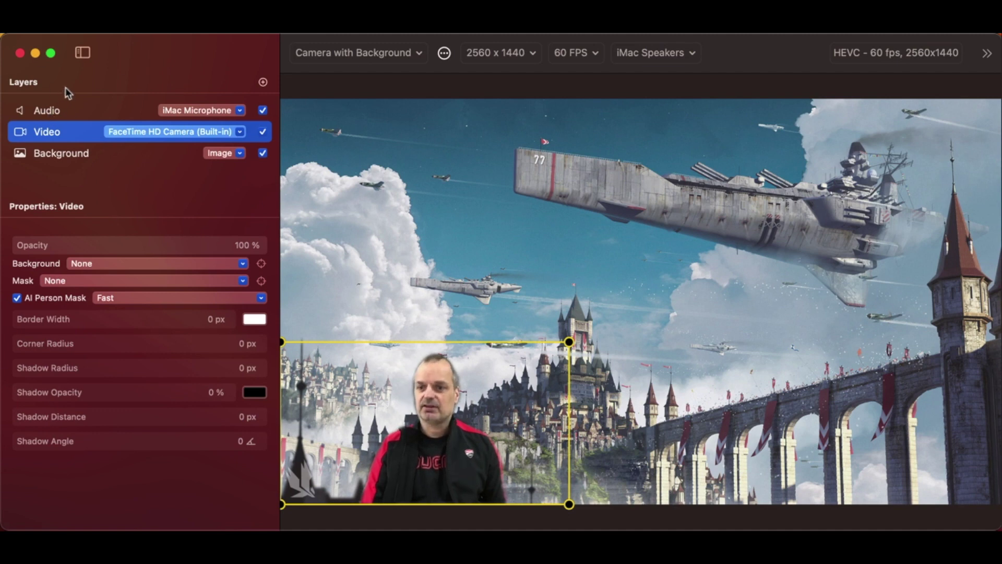
click(53, 153)
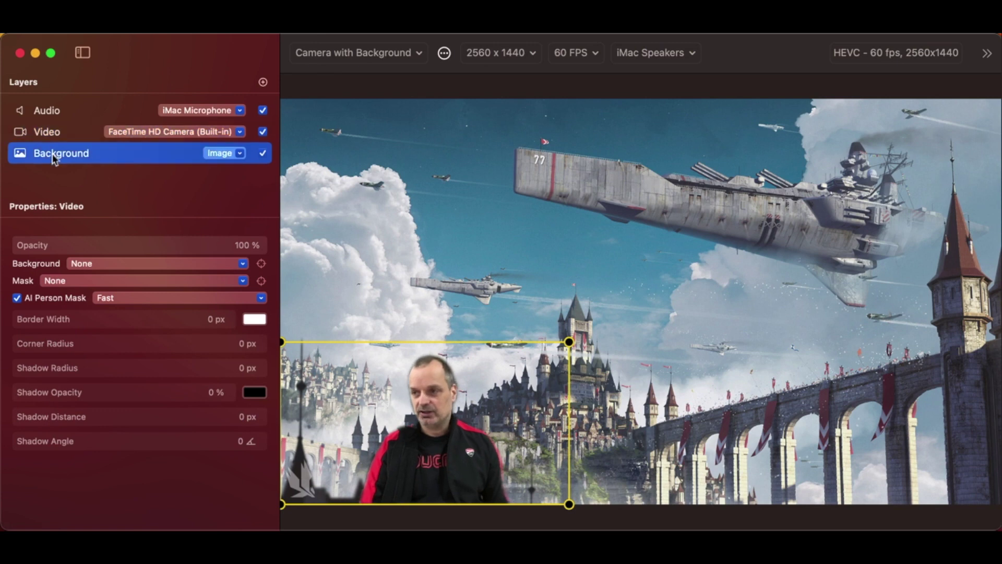
click(41, 133)
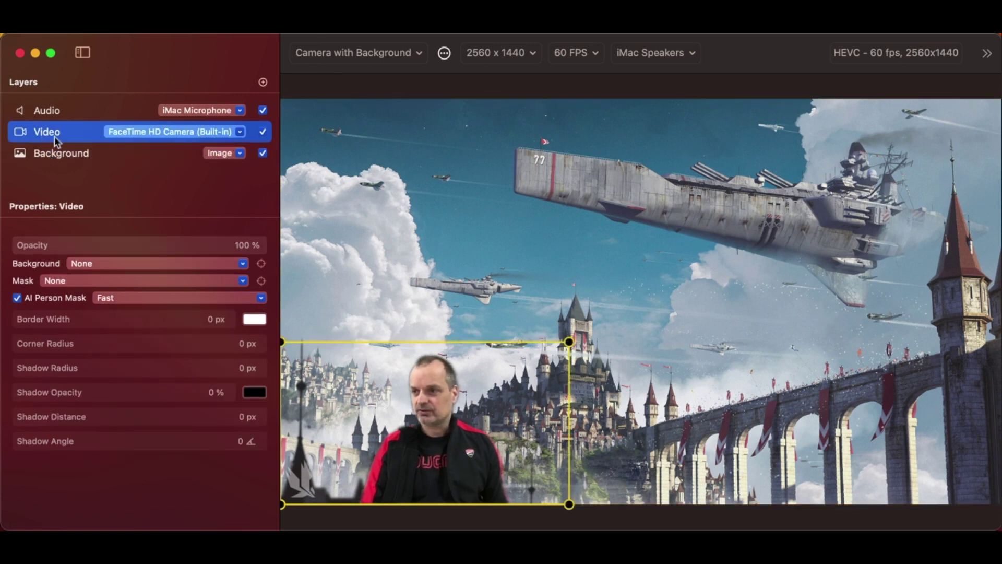
click(60, 157)
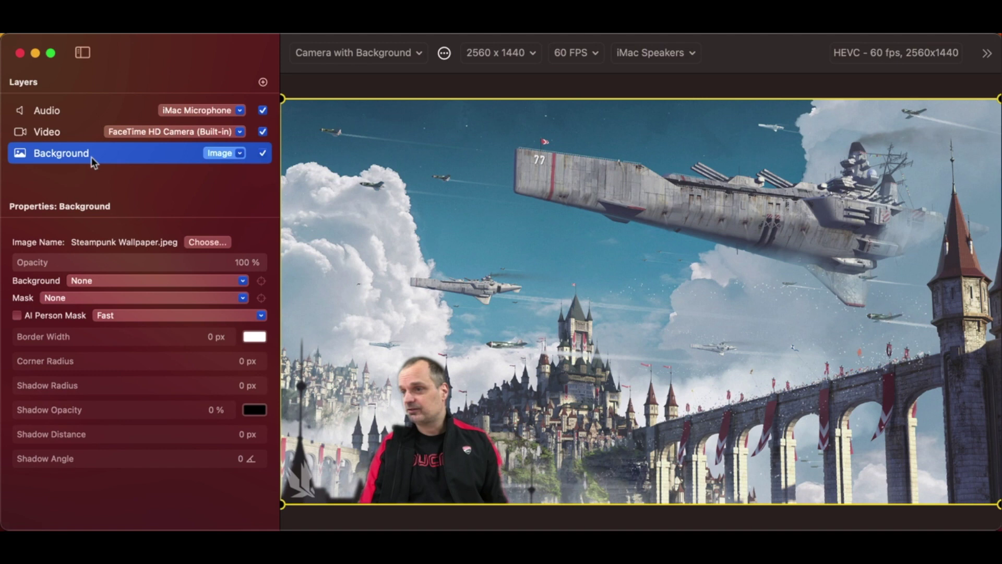
drag(20, 155, 16, 107)
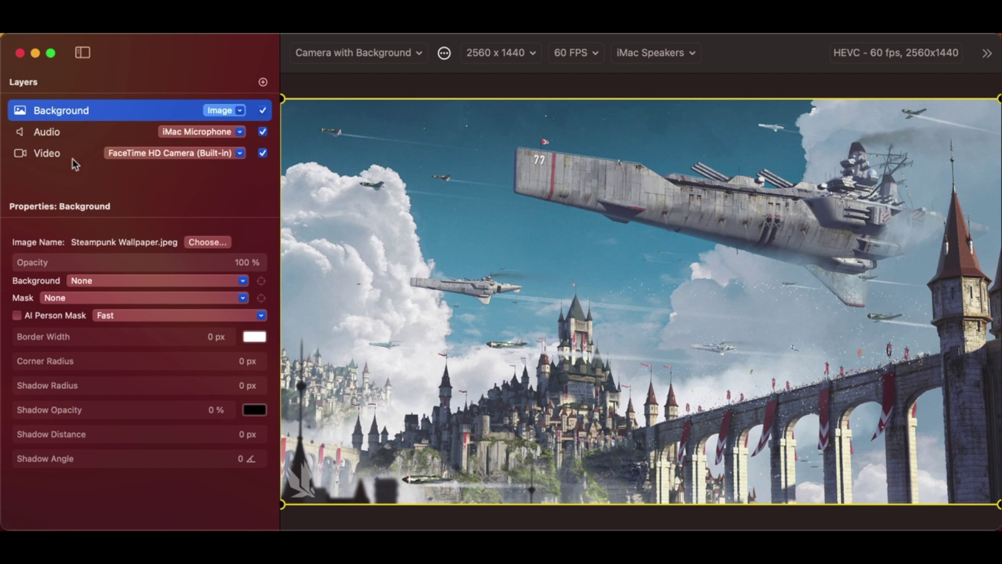
key(super+z)
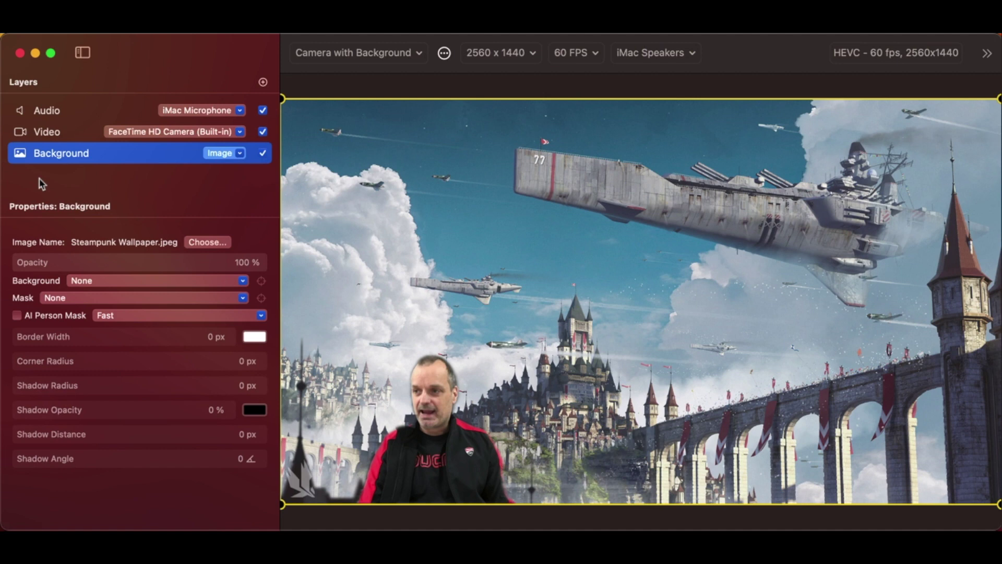
Select the Video layer and drag its box upward toward the canvas middle.
click(45, 134)
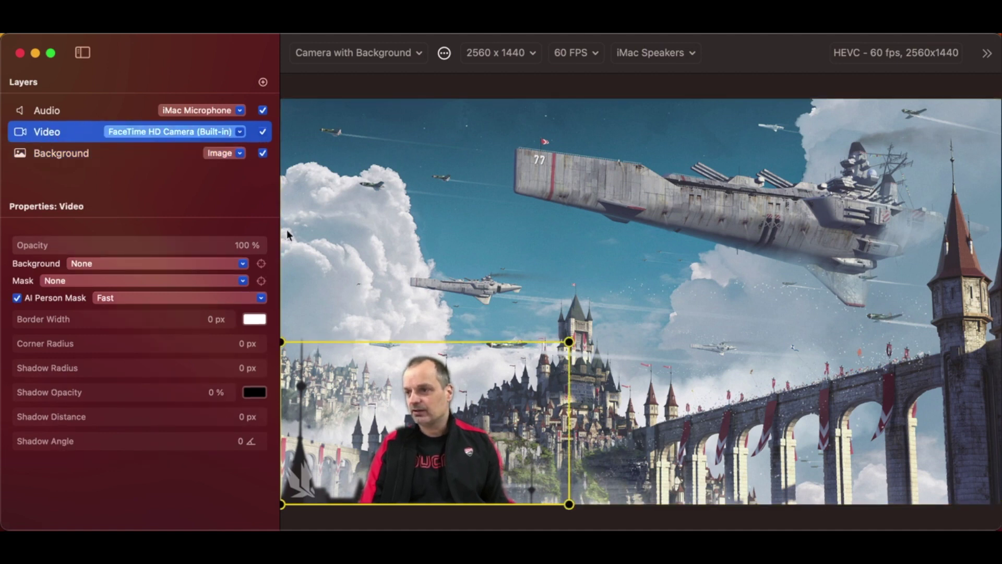
right_click(453, 393)
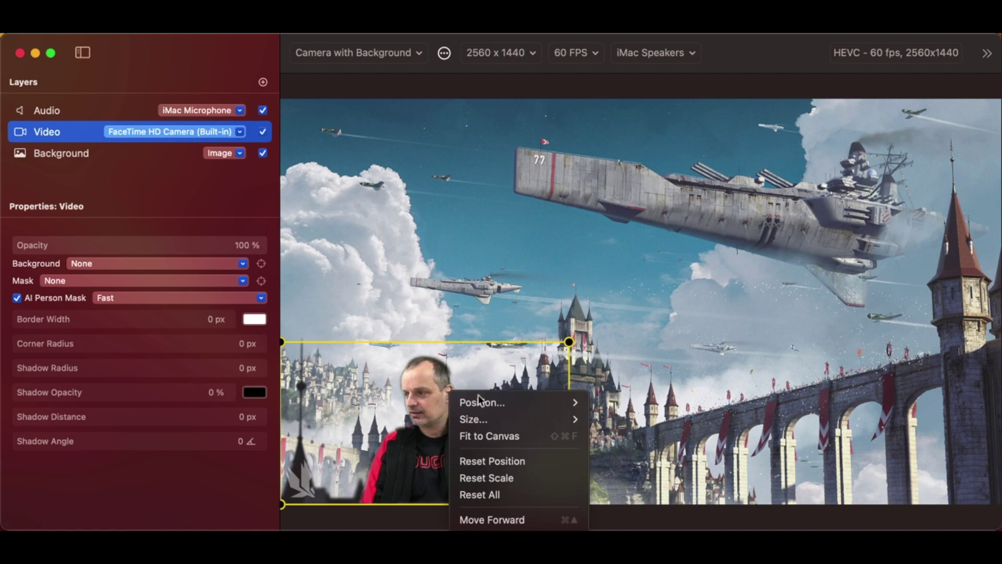
click(489, 436)
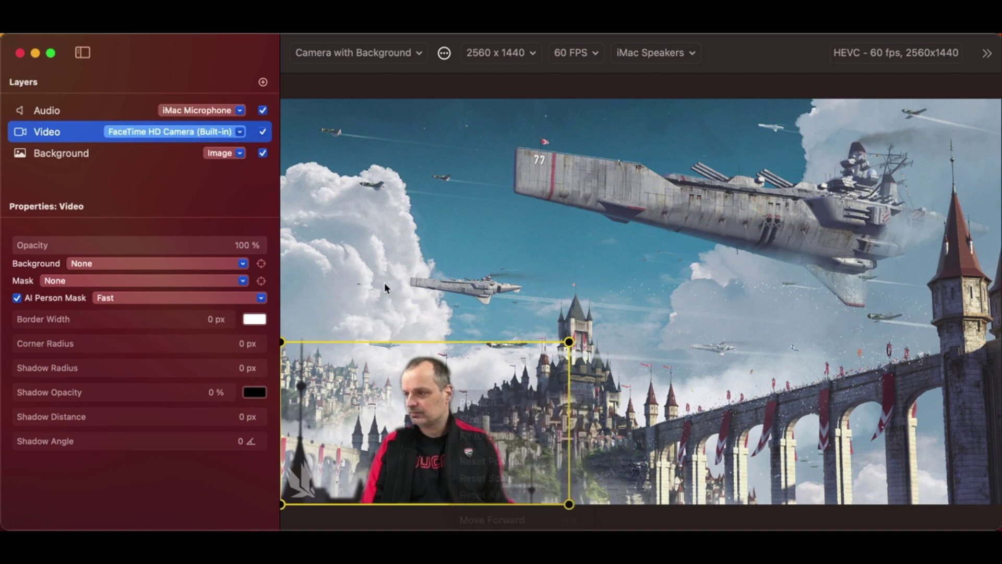
drag(438, 469, 452, 351)
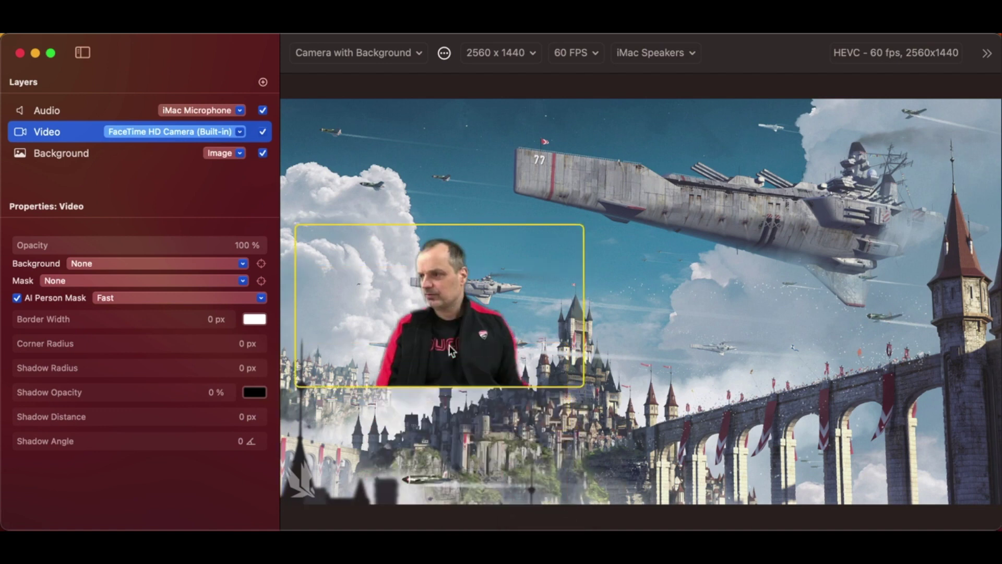
Bring the webcam layer to the front, then send it behind the background.
right_click(431, 260)
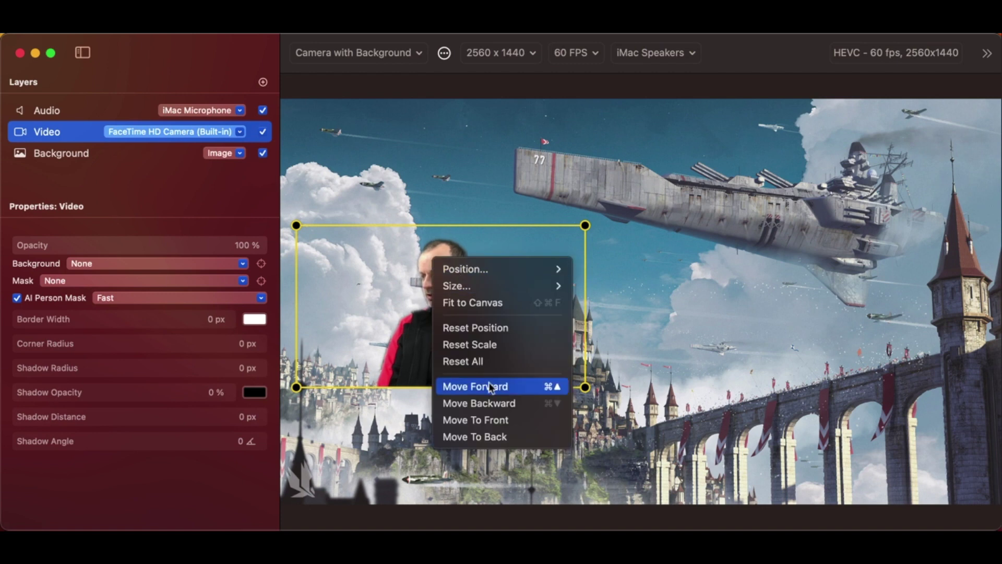
click(496, 421)
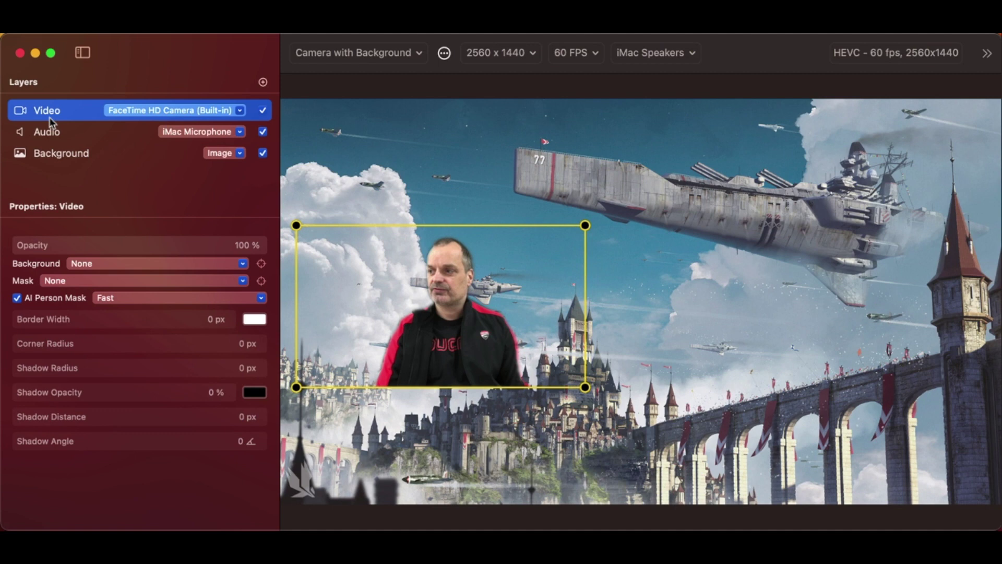
right_click(441, 266)
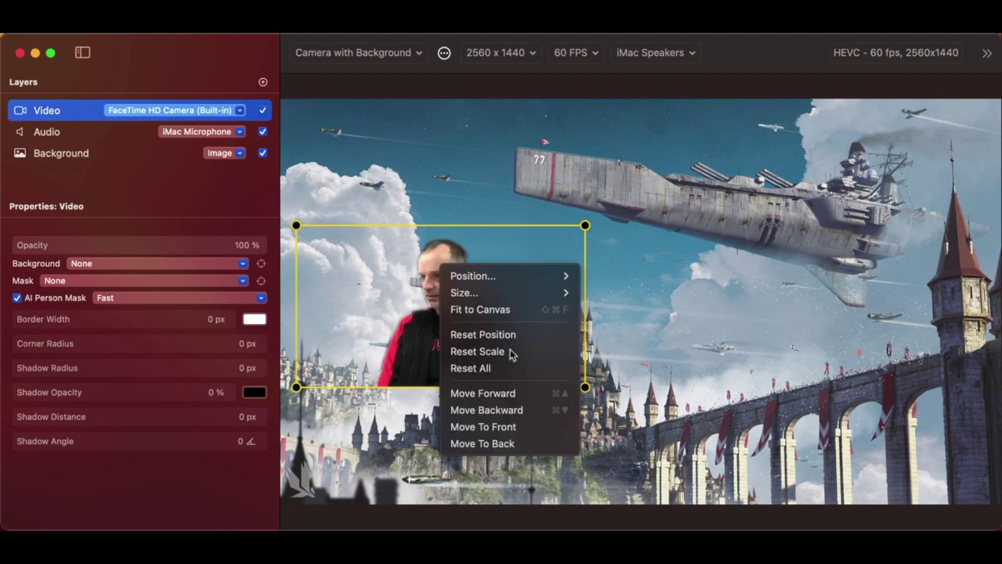
click(485, 443)
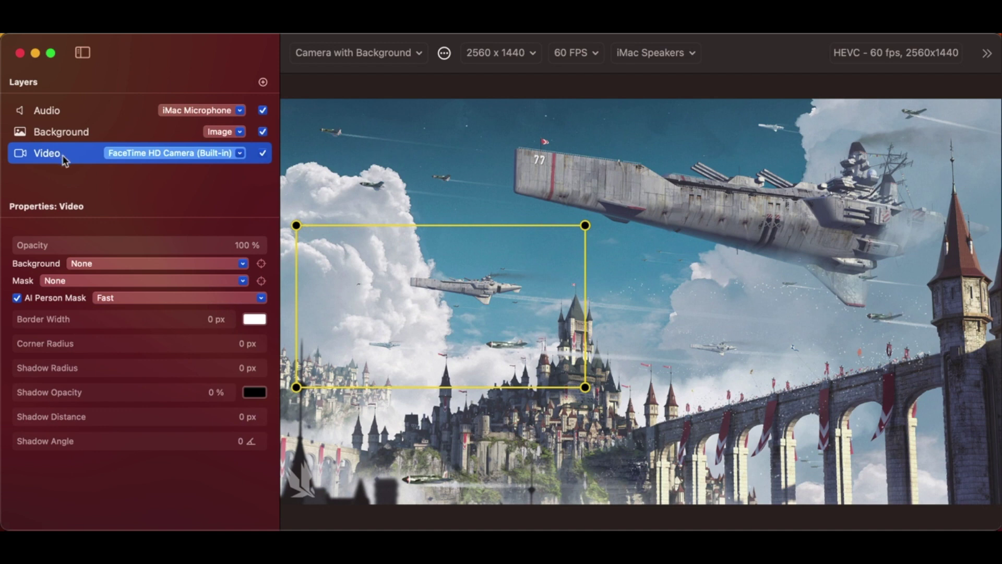
Send the Background image layer to the back so the webcam shows again.
click(58, 133)
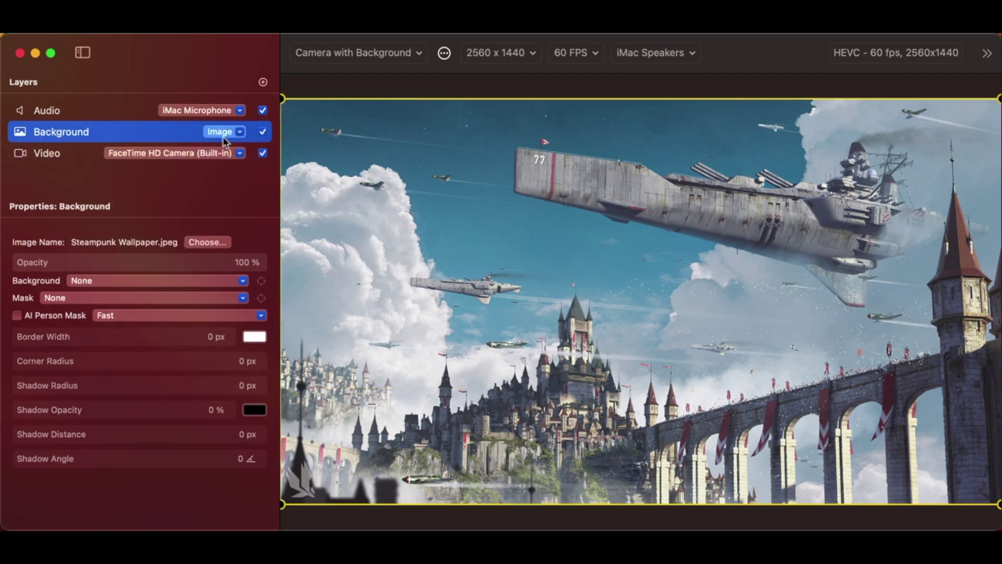
right_click(341, 244)
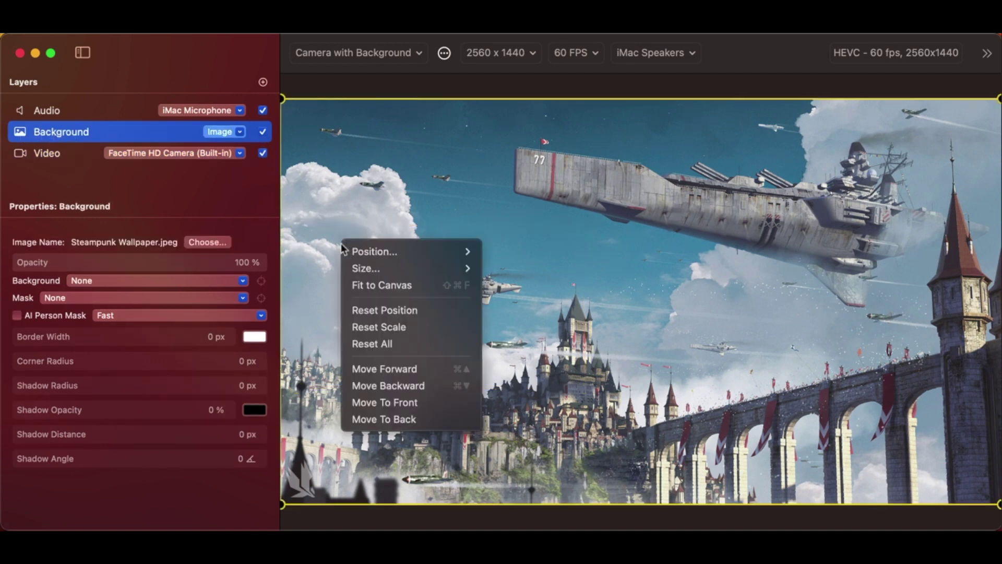
click(387, 422)
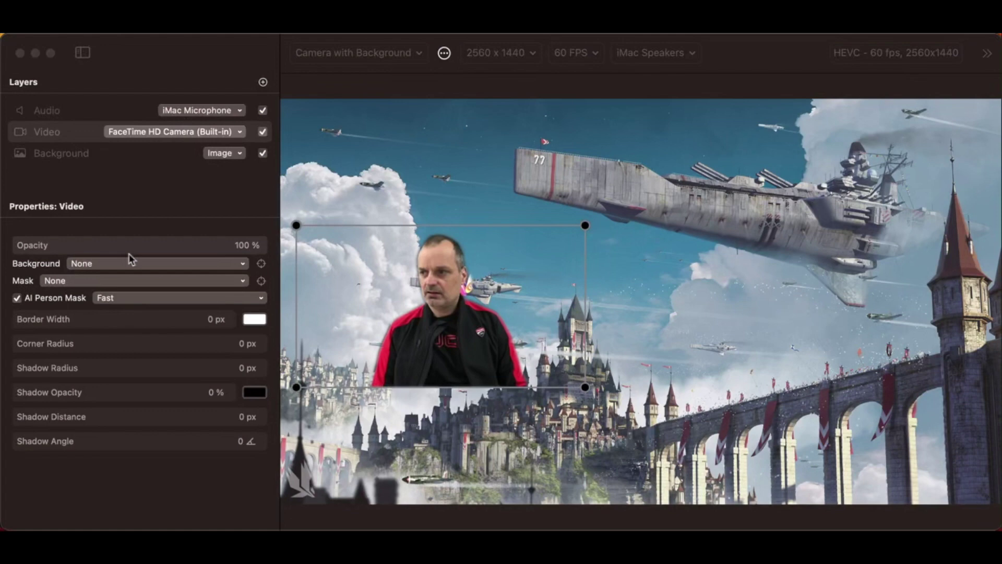
Check the webcam layer's arrangement options and leave them unchanged.
click(170, 189)
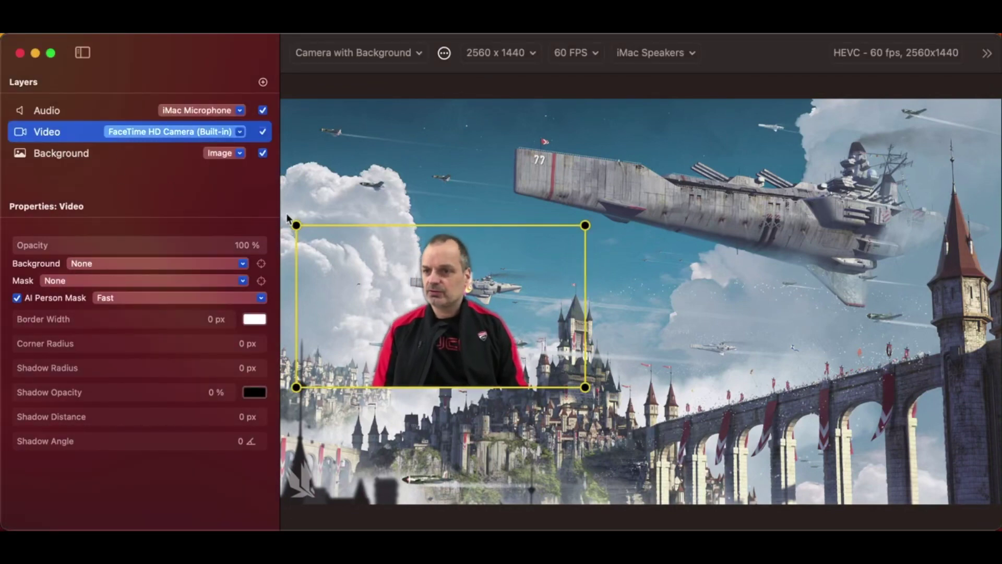
right_click(449, 278)
mouse_move(452, 284)
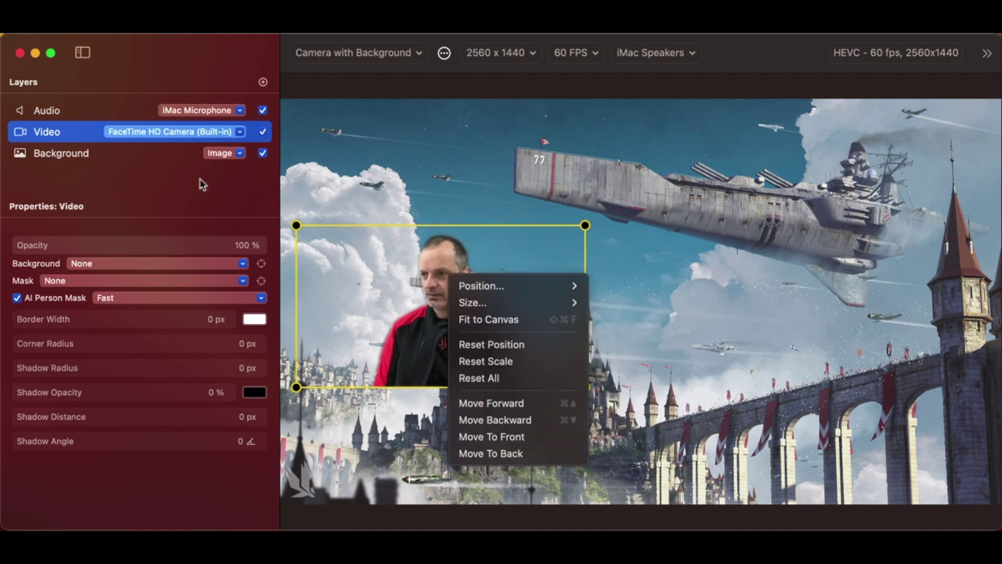
click(157, 169)
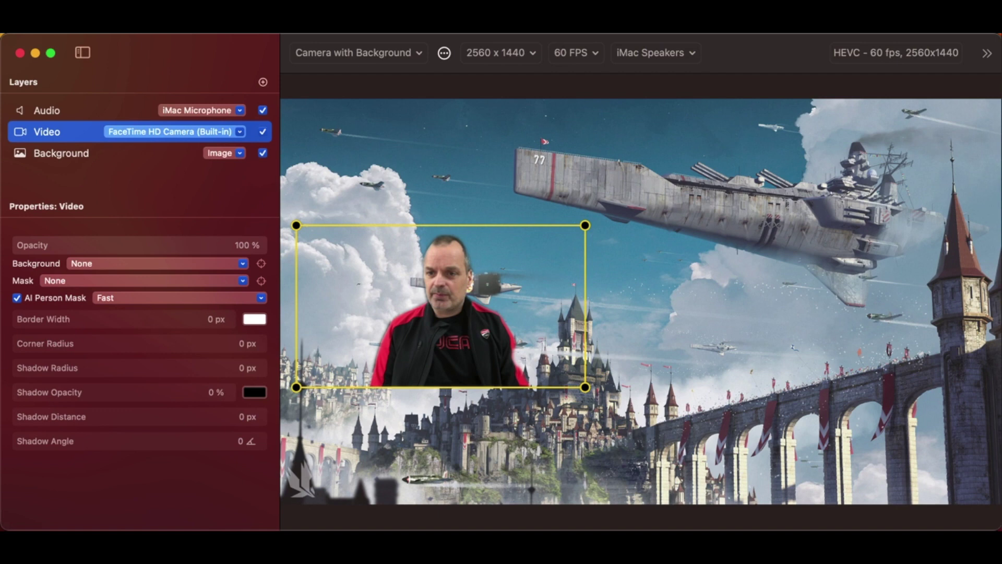
Reorder the steampunk Background layer with Cmd+]/Cmd+[ and Move Backward so it sits beneath the webcam.
click(20, 157)
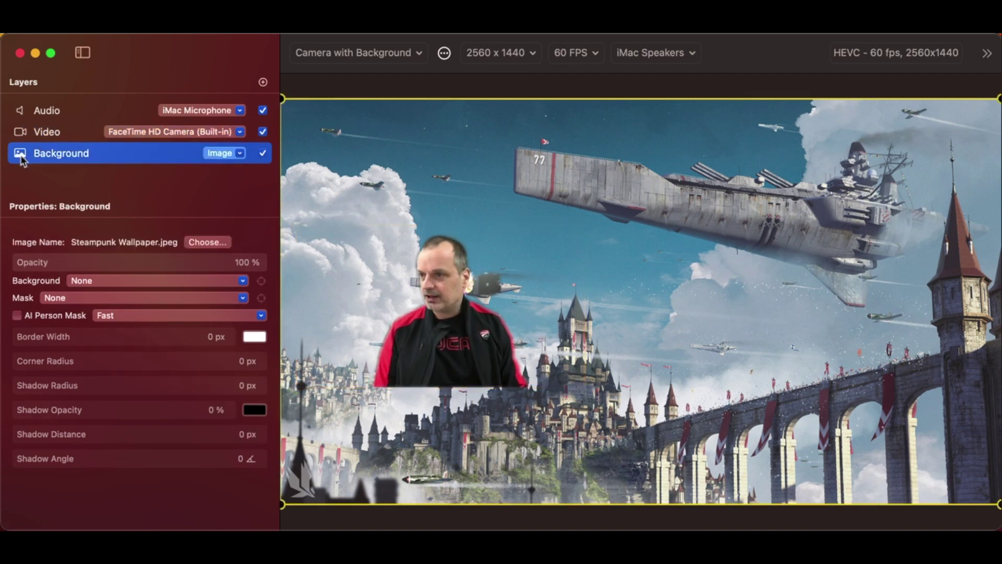
key(super+bracketright)
key(super+bracketright)
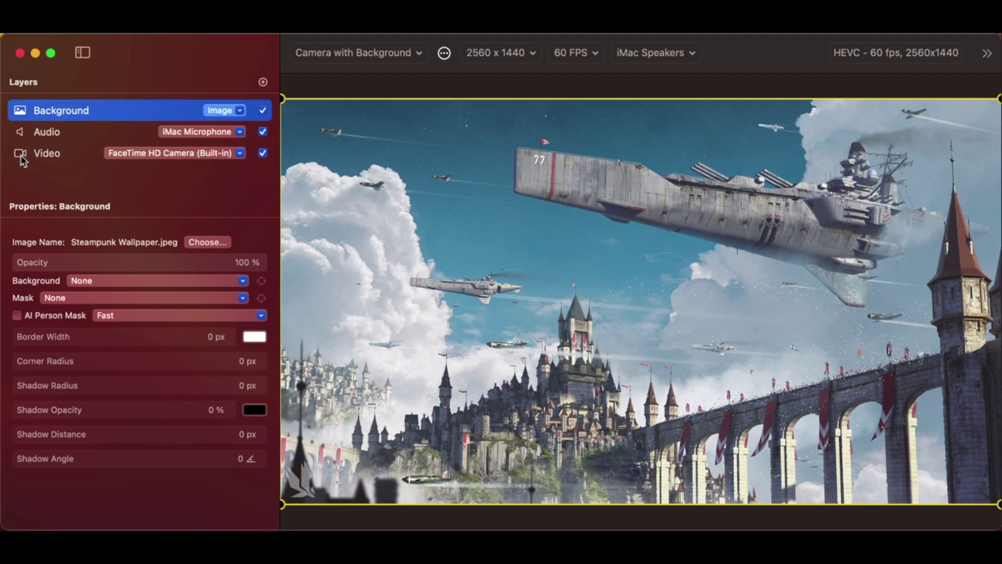
key(super+bracketleft)
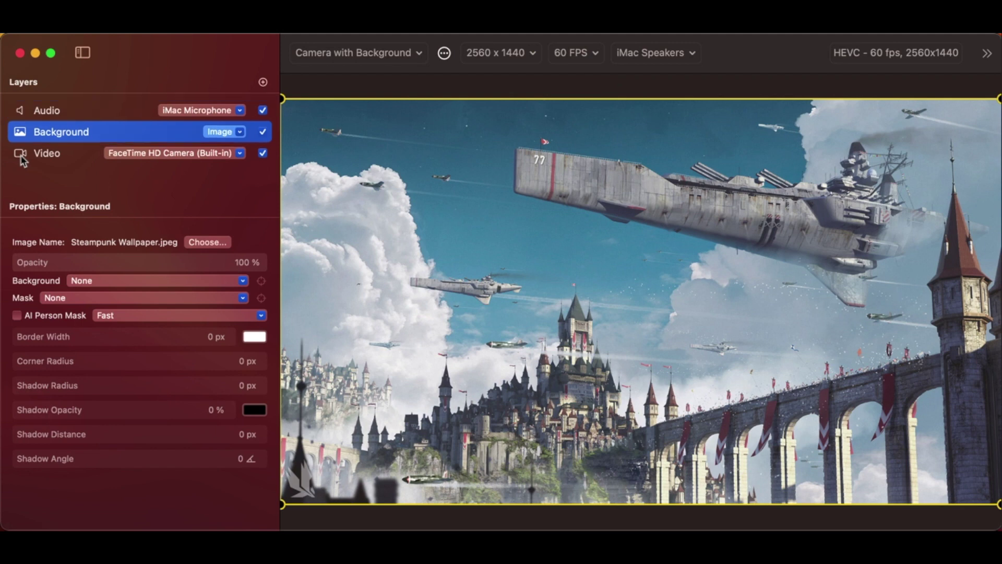
right_click(473, 164)
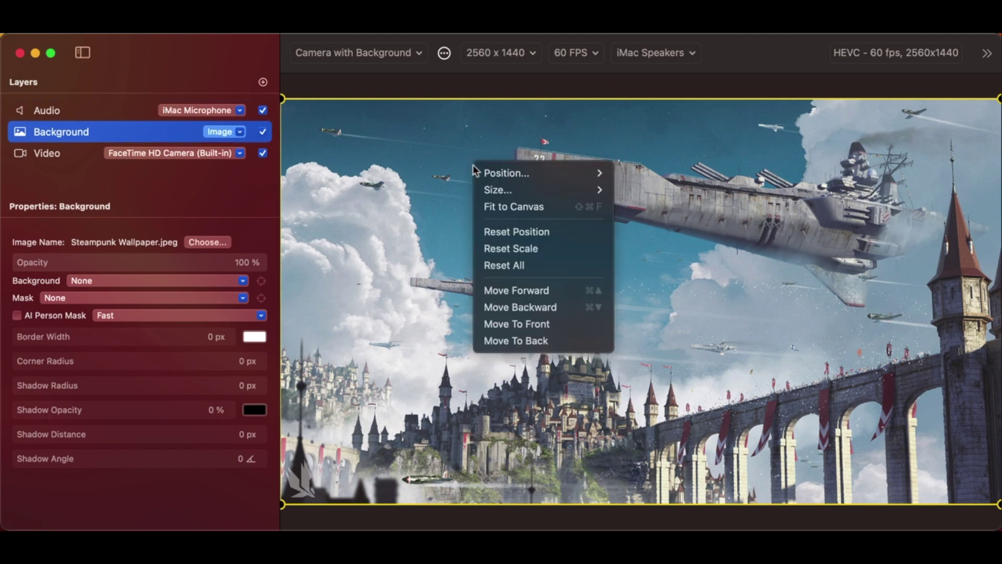
click(509, 305)
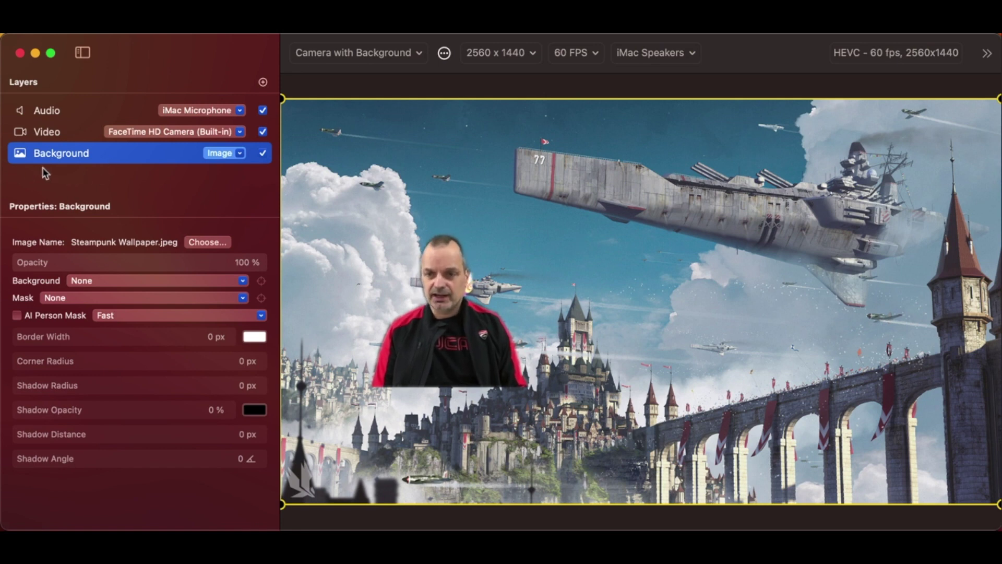
click(21, 112)
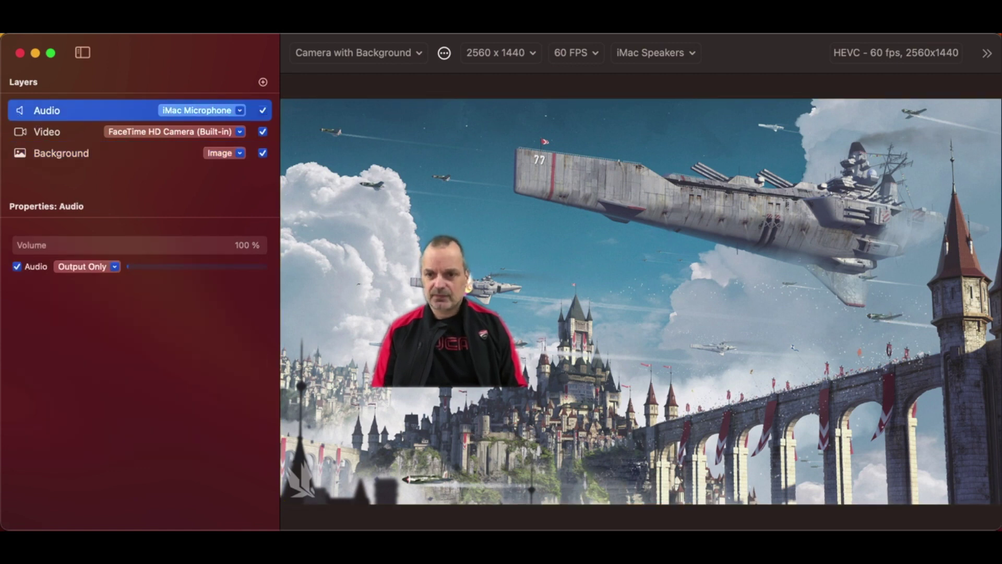
double_click(46, 112)
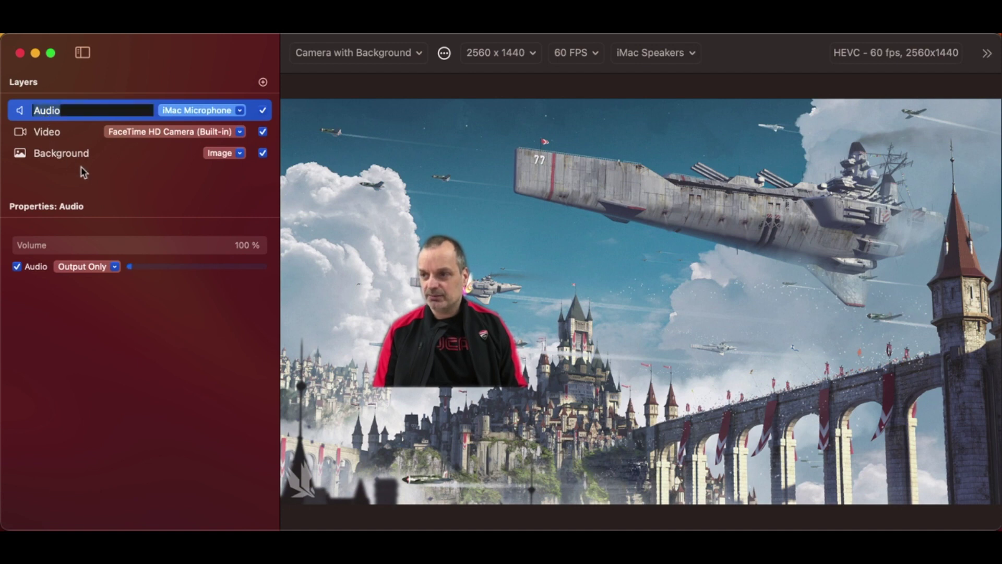
key(Return)
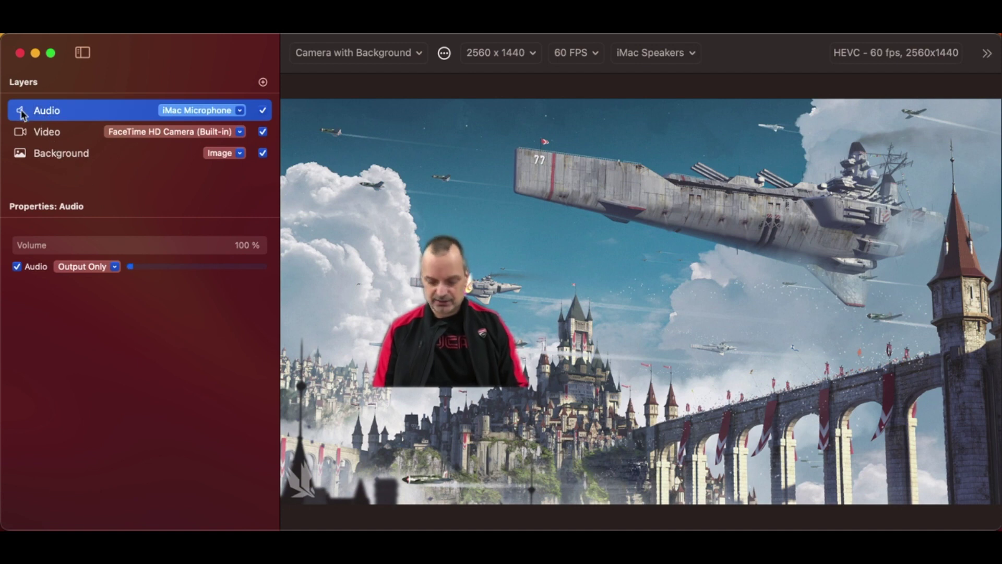
key(Delete)
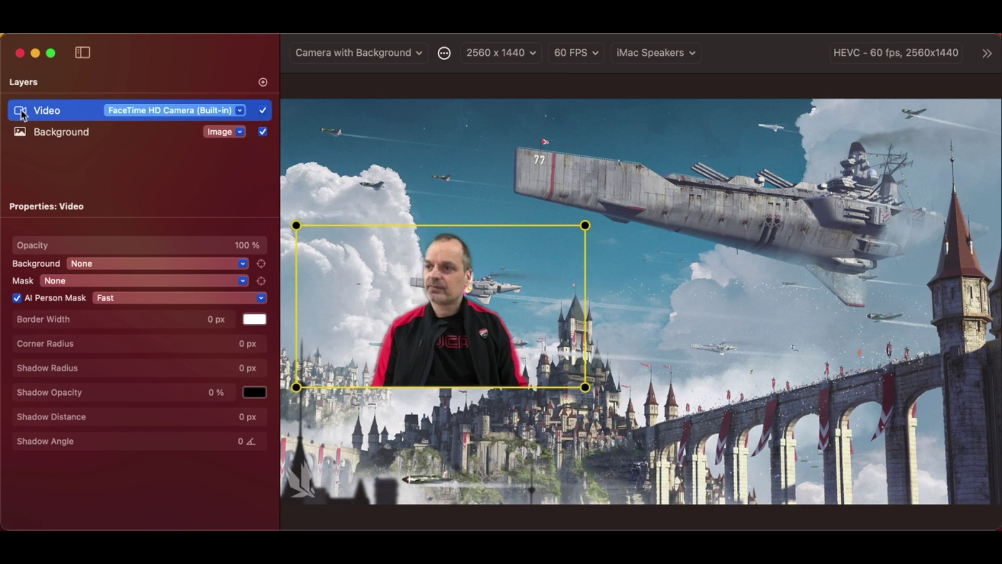
key(super+z)
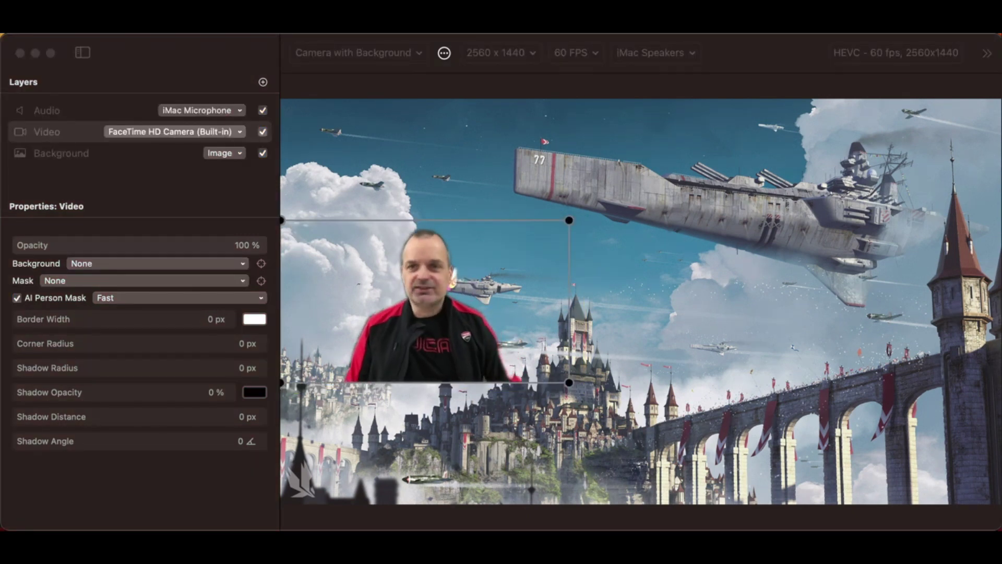
Add a new empty preset called 'Talking Head' at 3840 x 2160, 60 FPS.
click(76, 188)
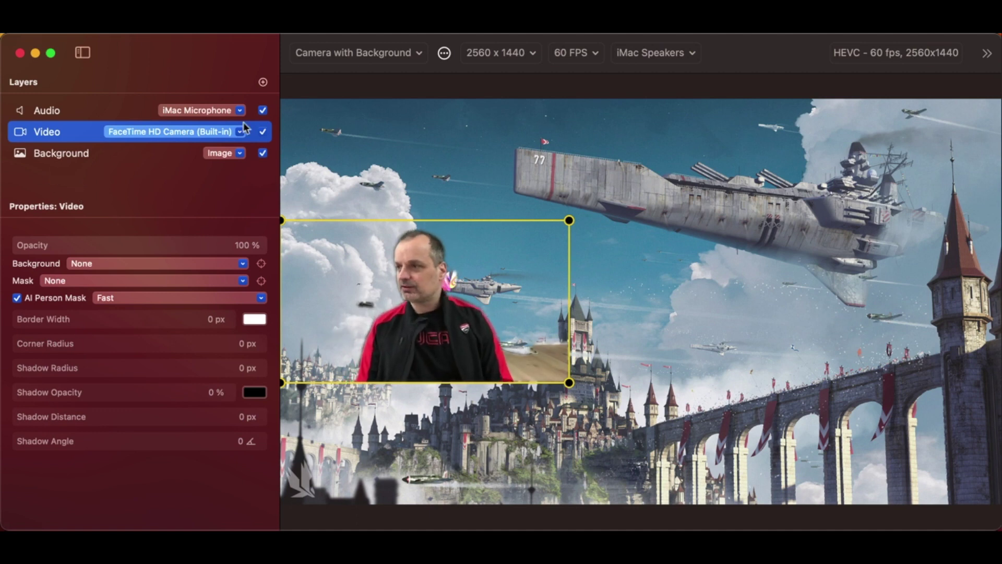
click(445, 53)
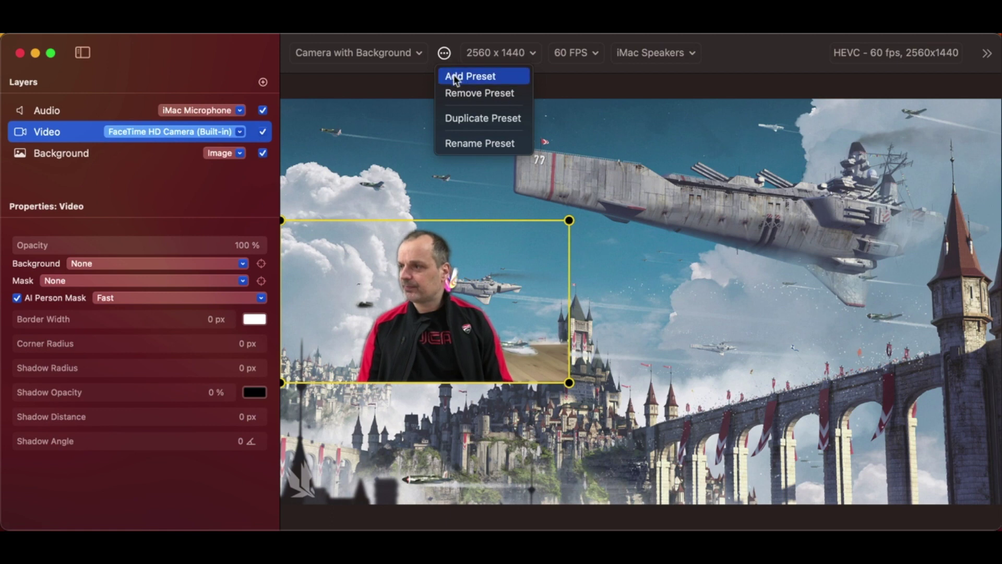
click(456, 76)
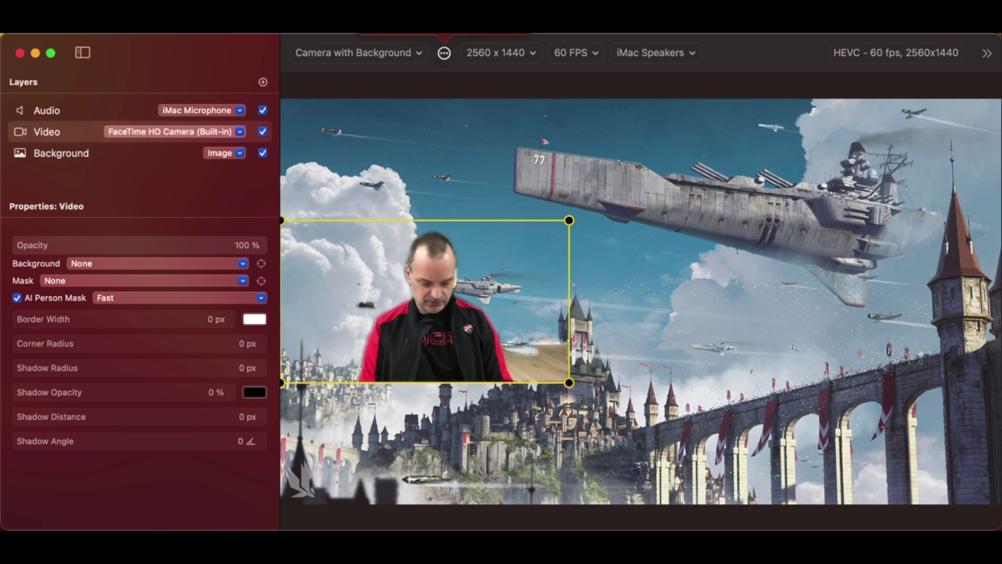
text(Talking Head)
key(Return)
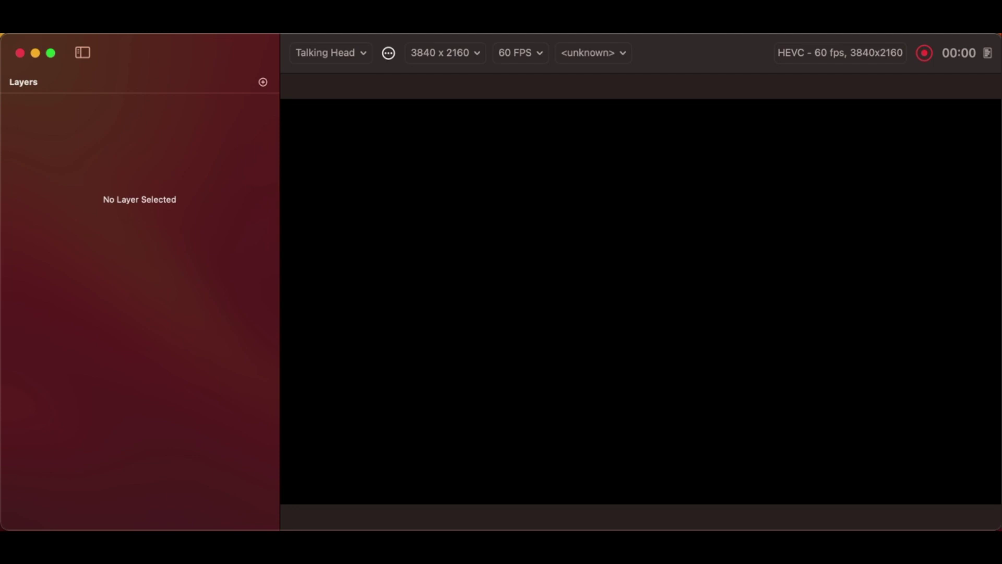
Add an Empty Layer to the preset and fit it to the canvas.
click(263, 83)
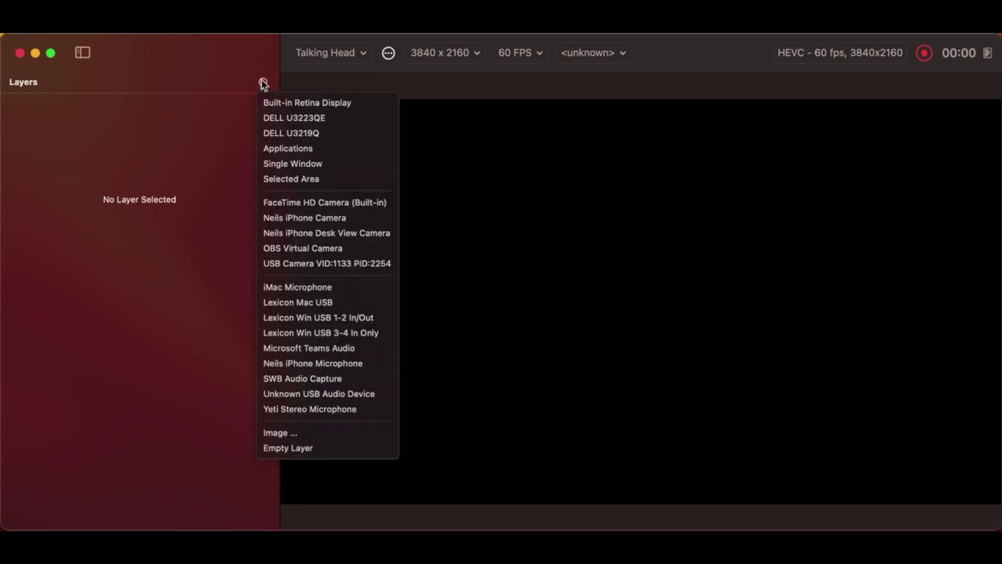
click(285, 449)
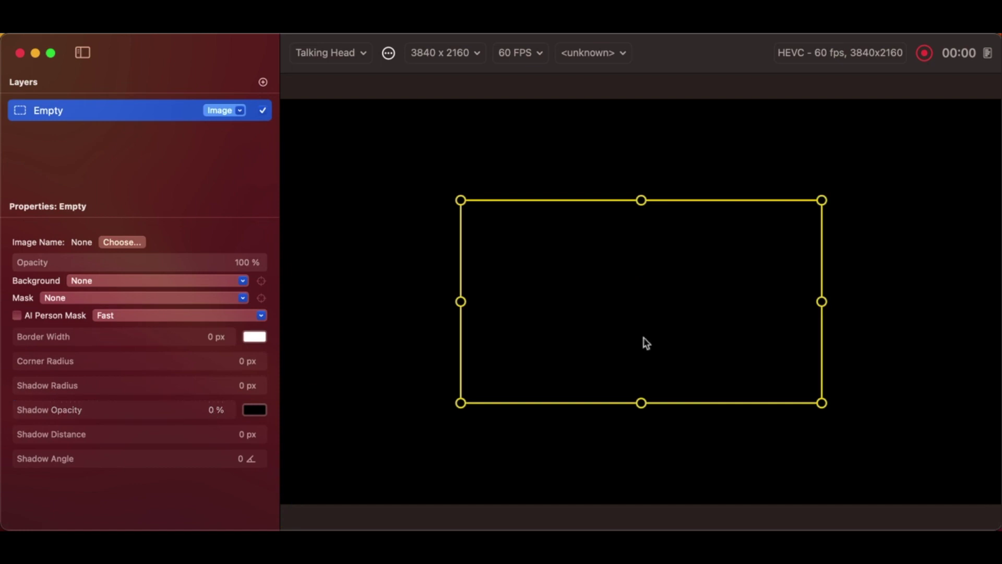
right_click(488, 214)
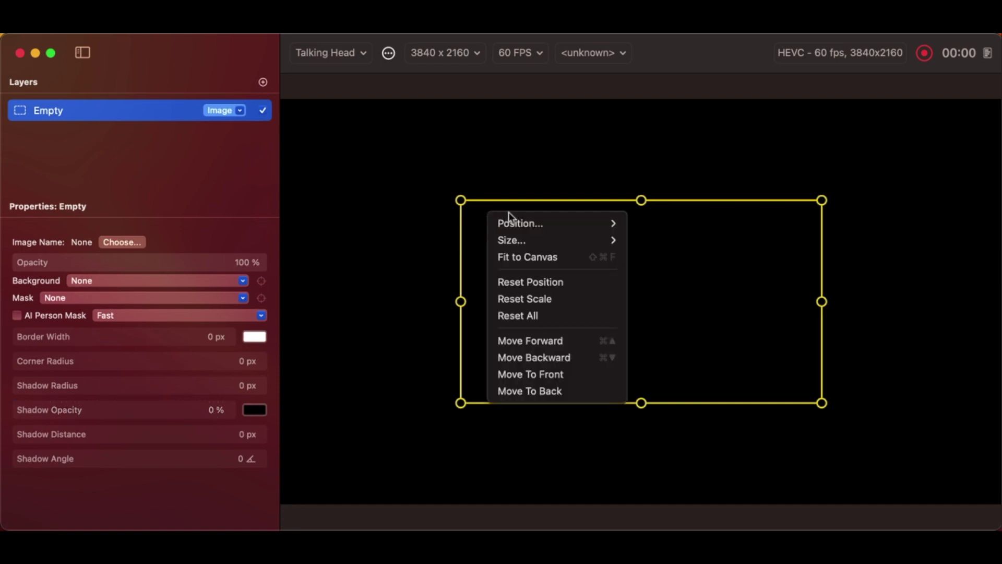
click(534, 259)
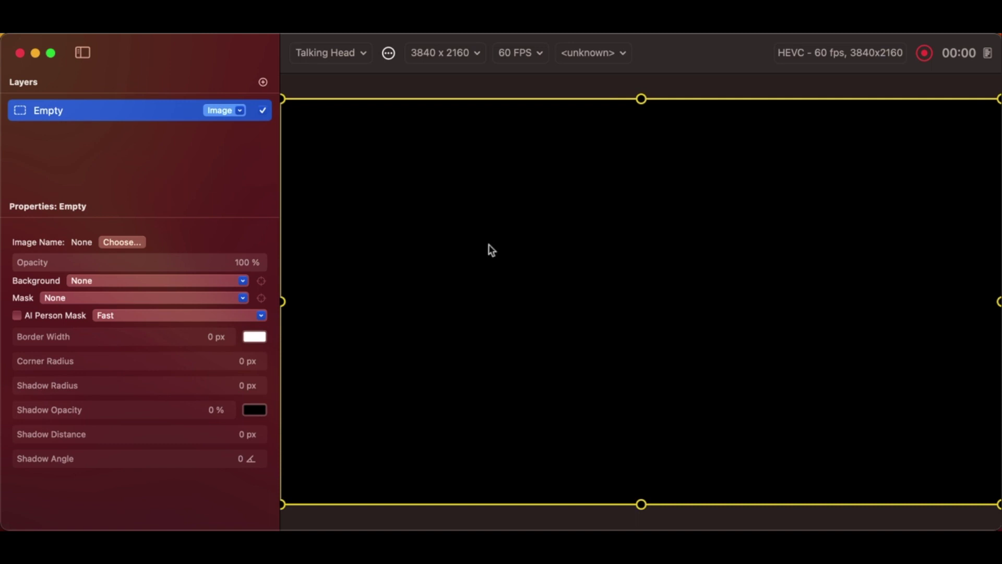
Give the empty layer a Single Color background of bright green.
click(127, 280)
click(127, 305)
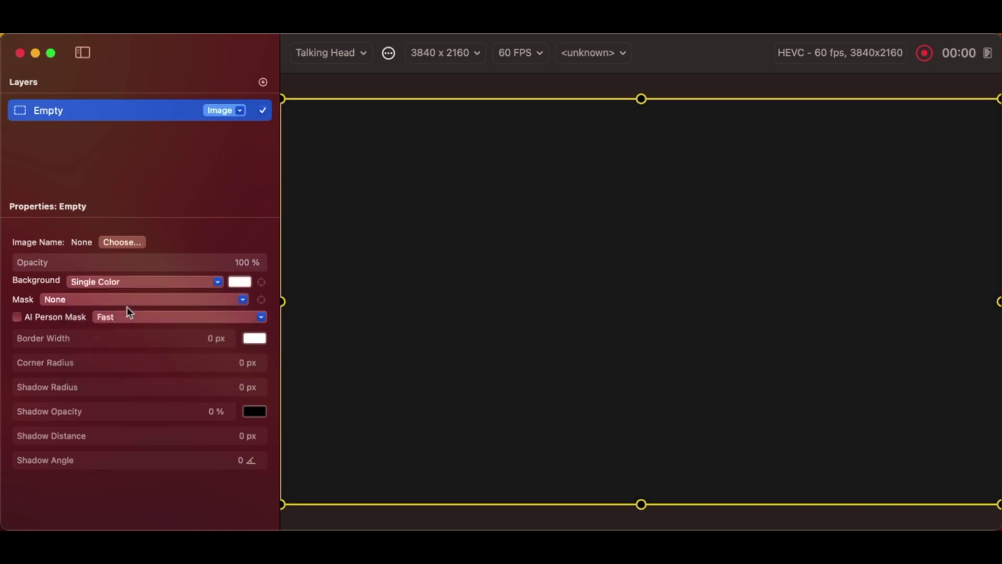
click(240, 283)
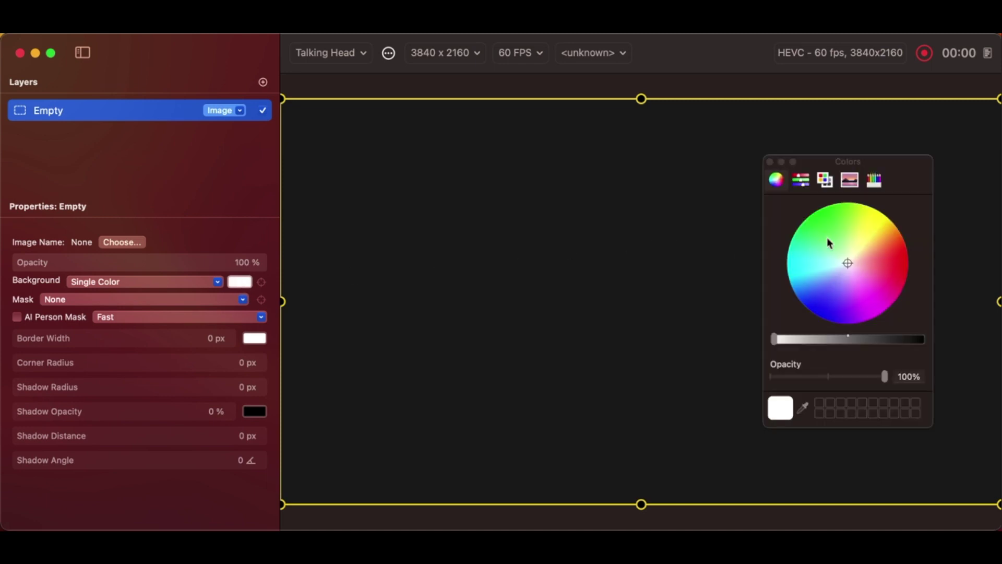
drag(829, 241, 818, 210)
click(769, 161)
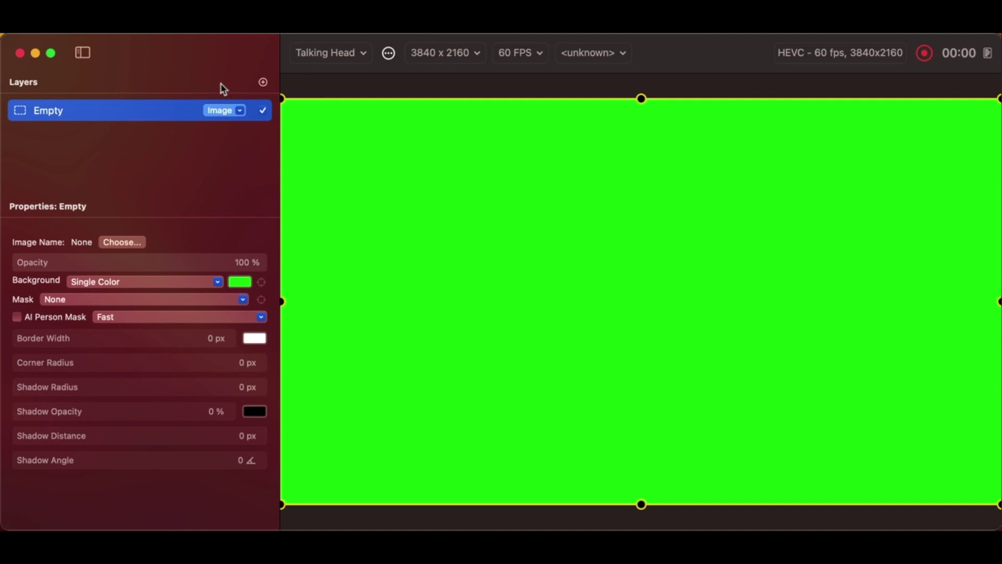
Add the FaceTime HD Camera as a layer and shrink it to 40% size.
click(263, 82)
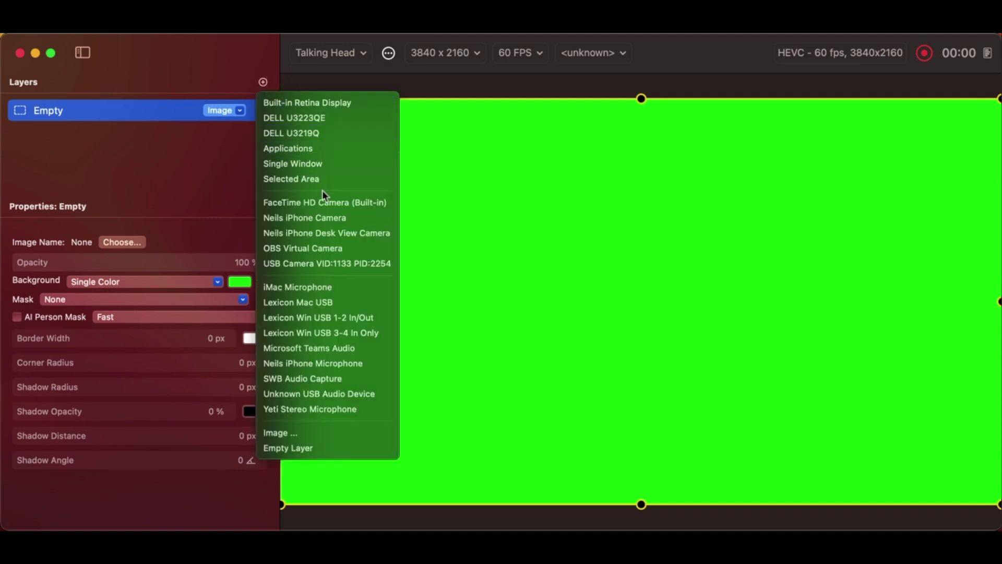
click(320, 208)
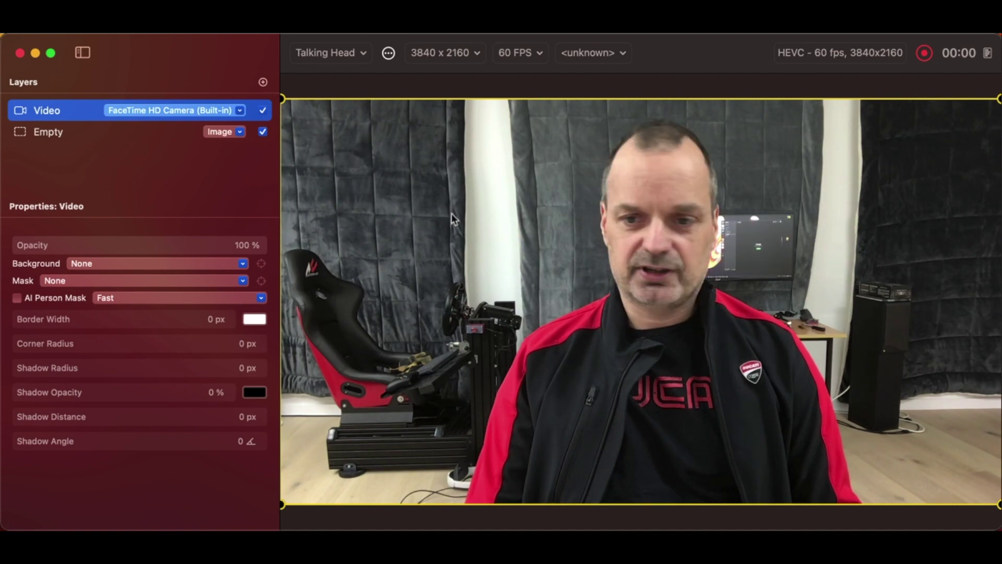
right_click(449, 218)
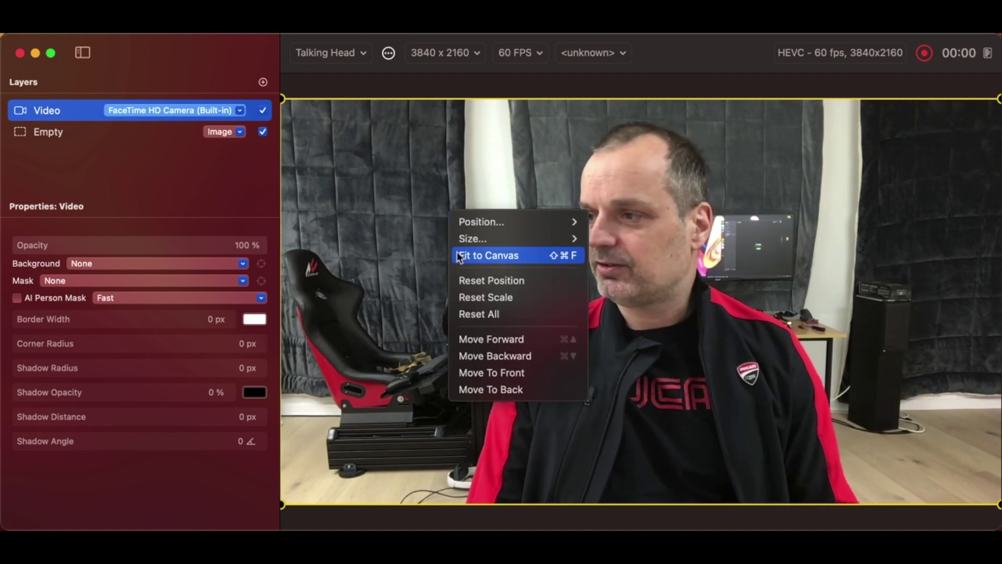
mouse_move(475, 241)
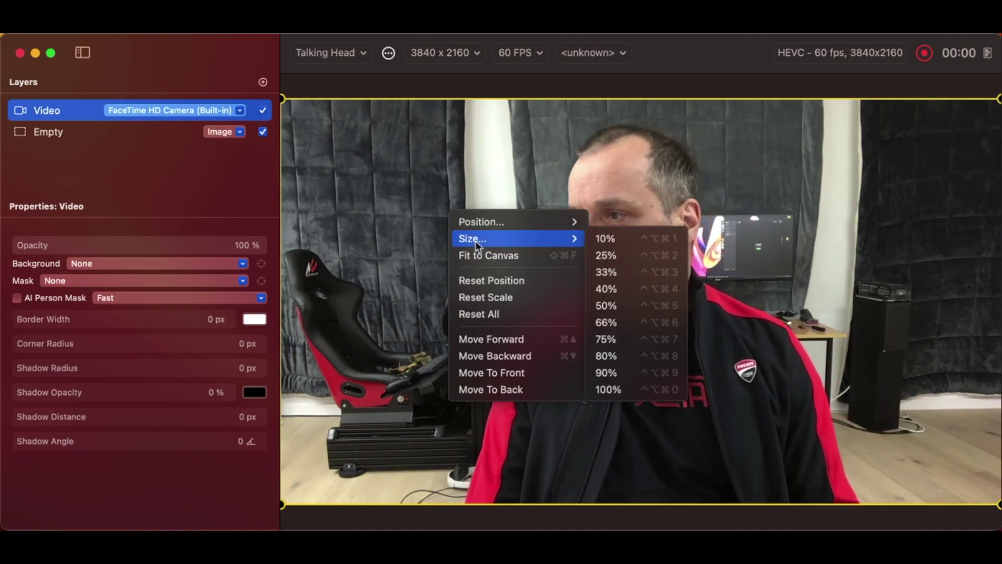
click(661, 287)
Position the camera layer Bottom Left and enable AI Person Mask.
right_click(601, 256)
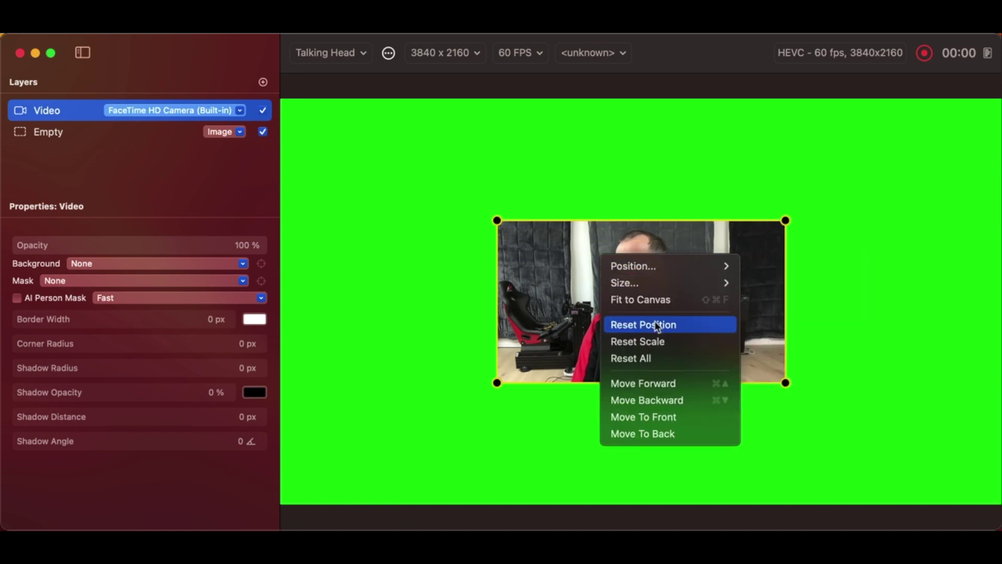
mouse_move(654, 265)
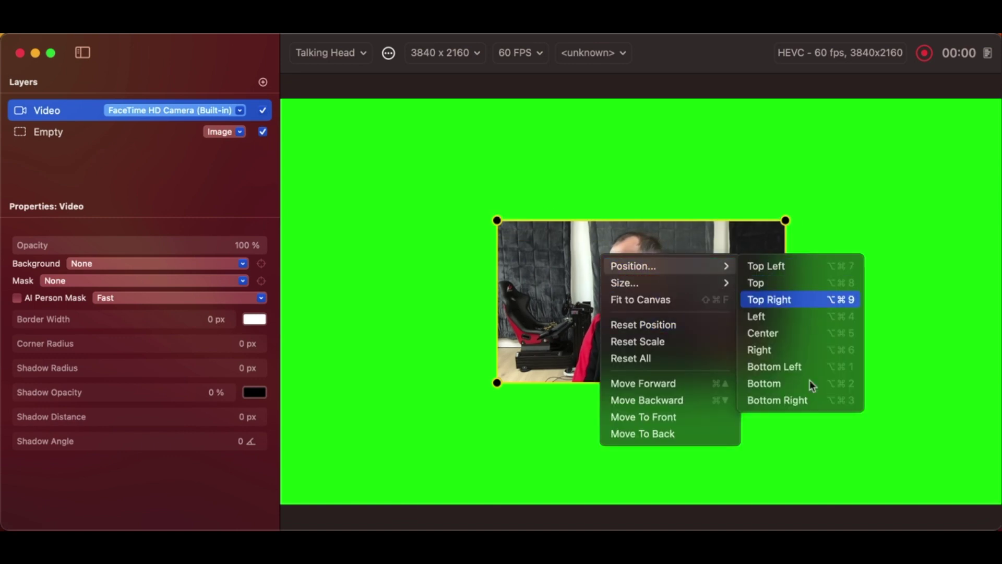
click(794, 369)
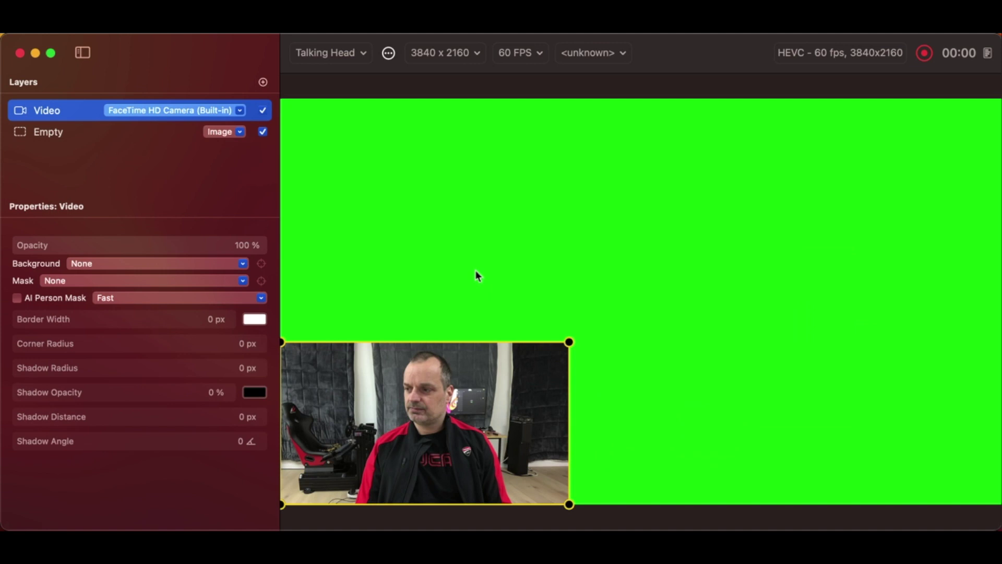
click(67, 298)
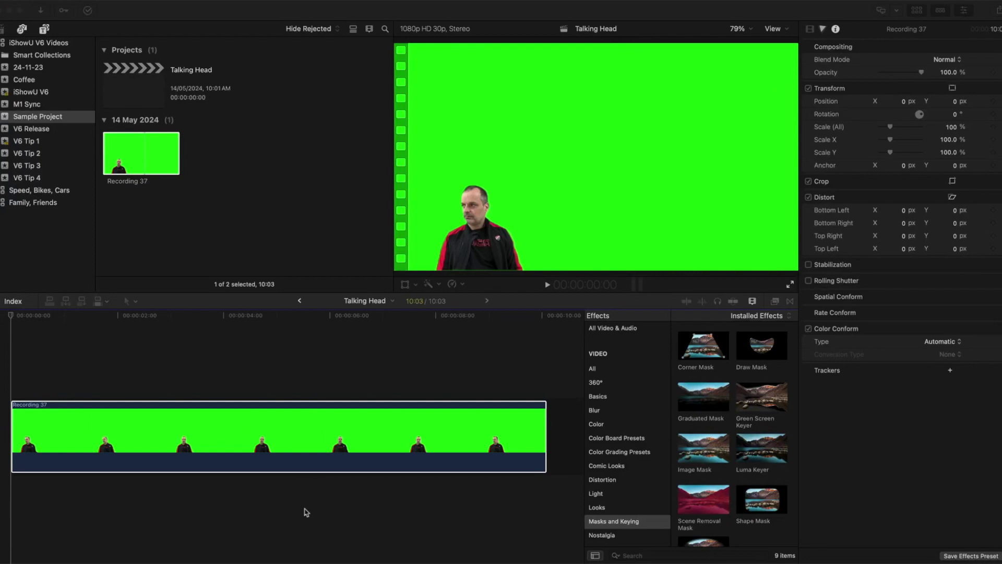
Apply the Green Screen Keyer effect to the Recording 37 clip in Final Cut Pro.
click(277, 379)
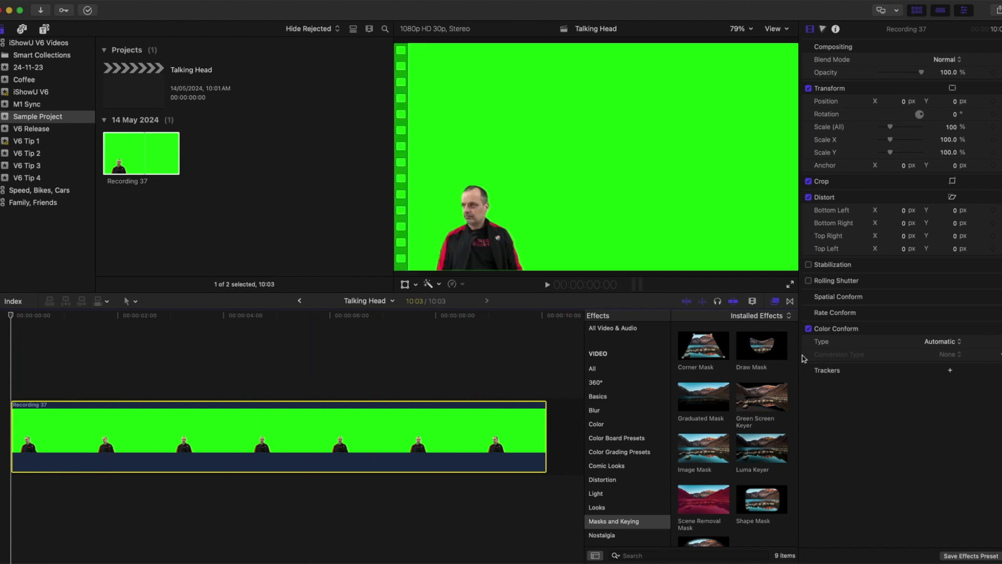
click(754, 398)
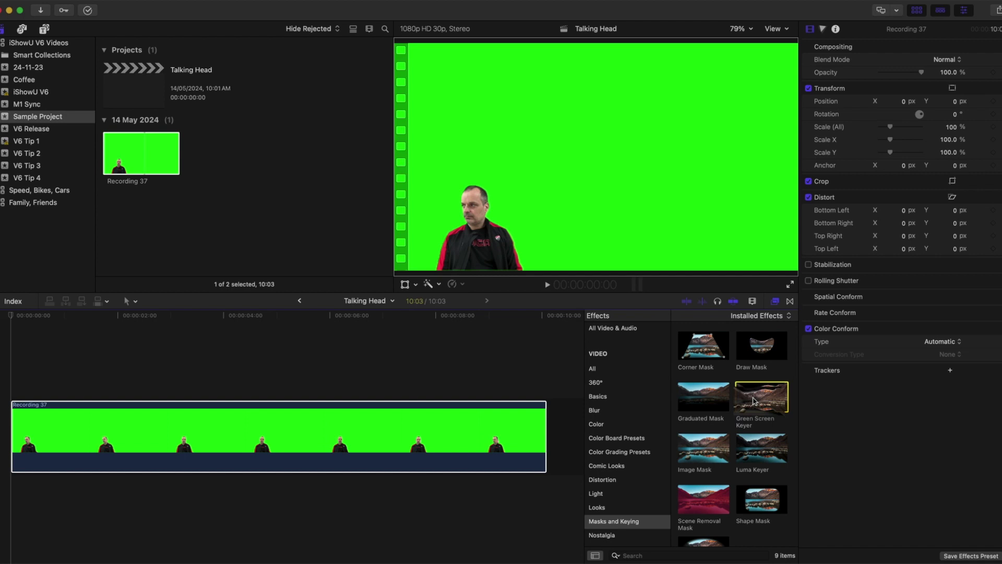
drag(754, 399, 250, 422)
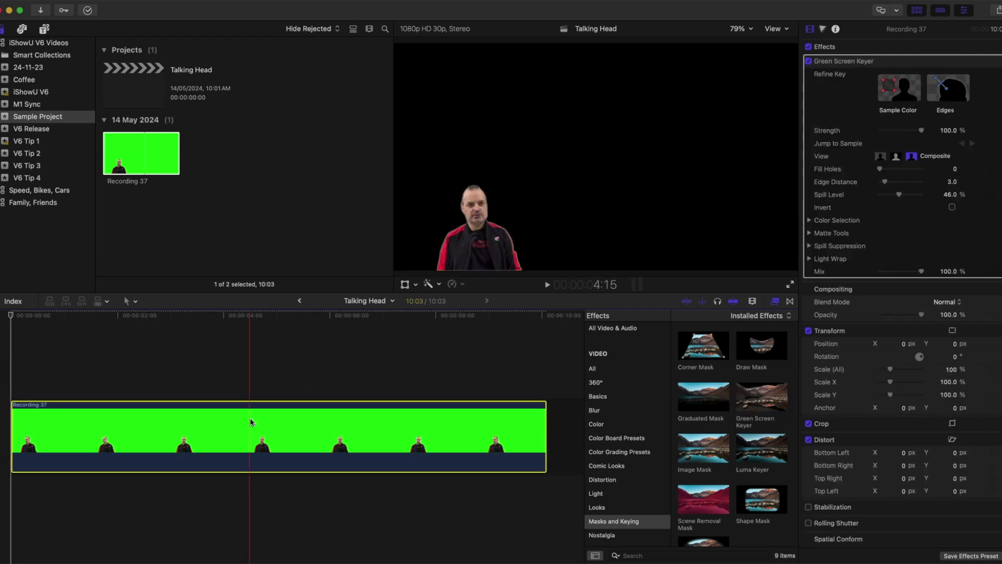